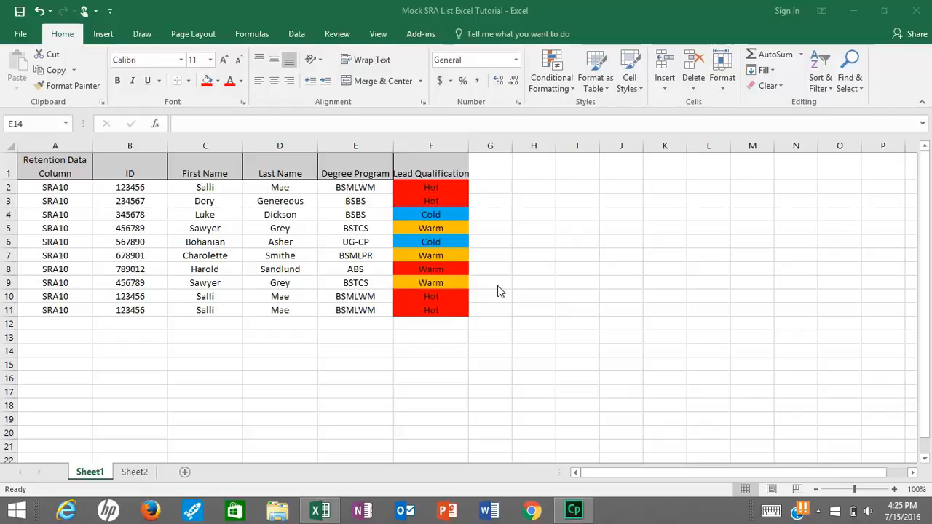
Select row 2, the first lead record on Sheet1, and open its right-click menu
left_click(6, 187)
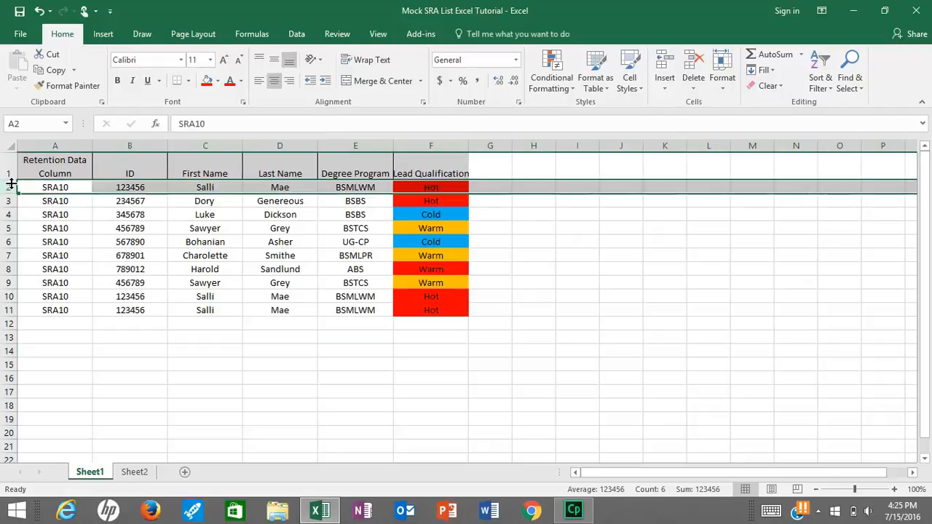
right_click(42, 188)
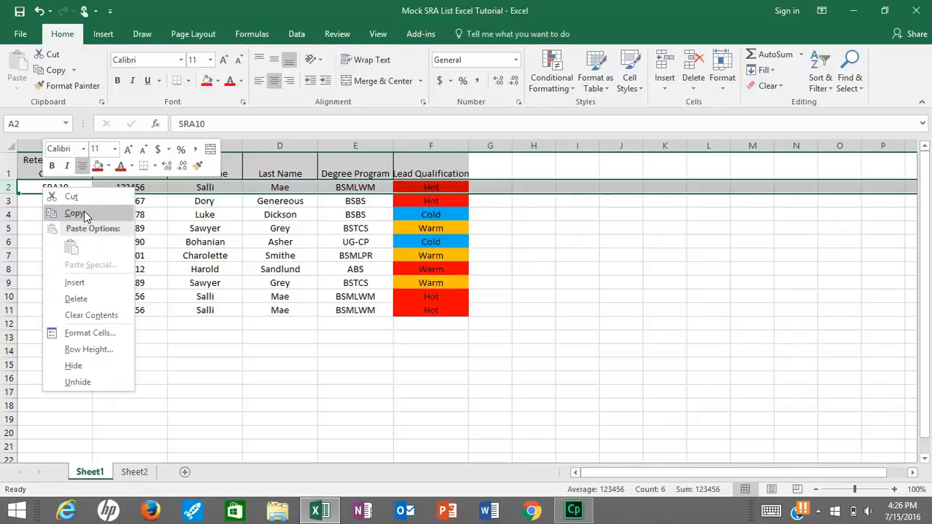
Copy Sheet1 row 2 and paste it into cell A1 of Sheet2
left_click(84, 213)
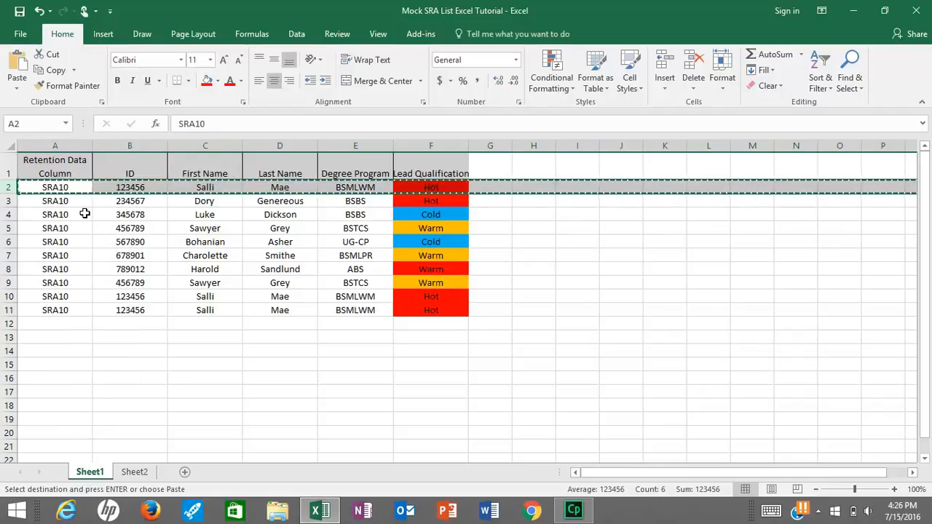
left_click(135, 473)
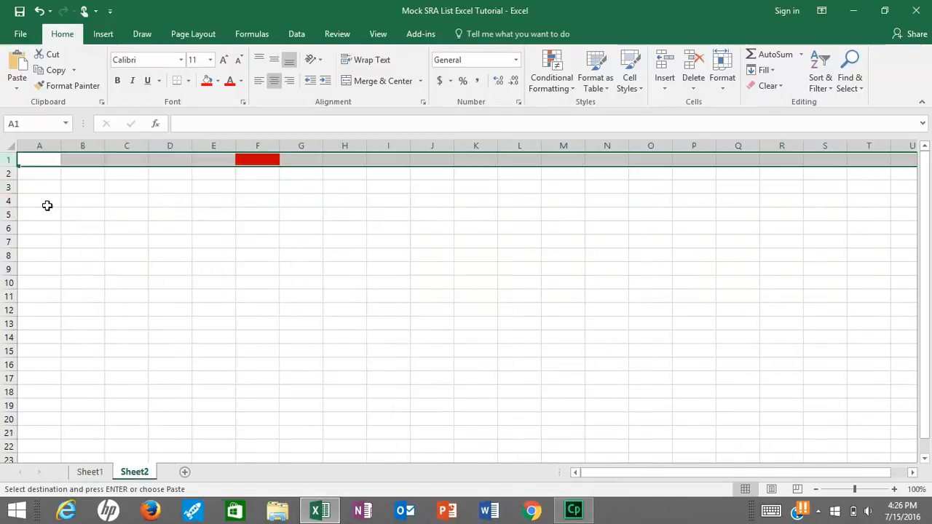
left_click(44, 162)
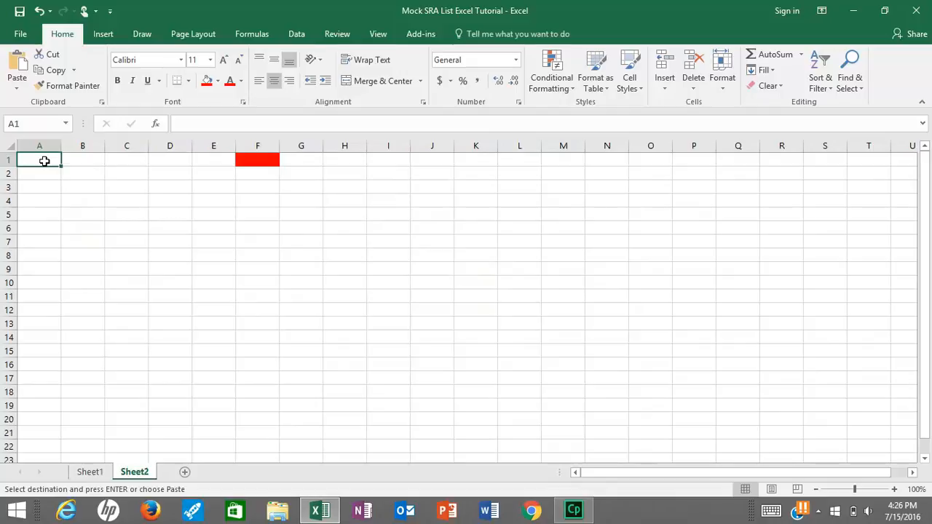
right_click(44, 162)
left_click(73, 222)
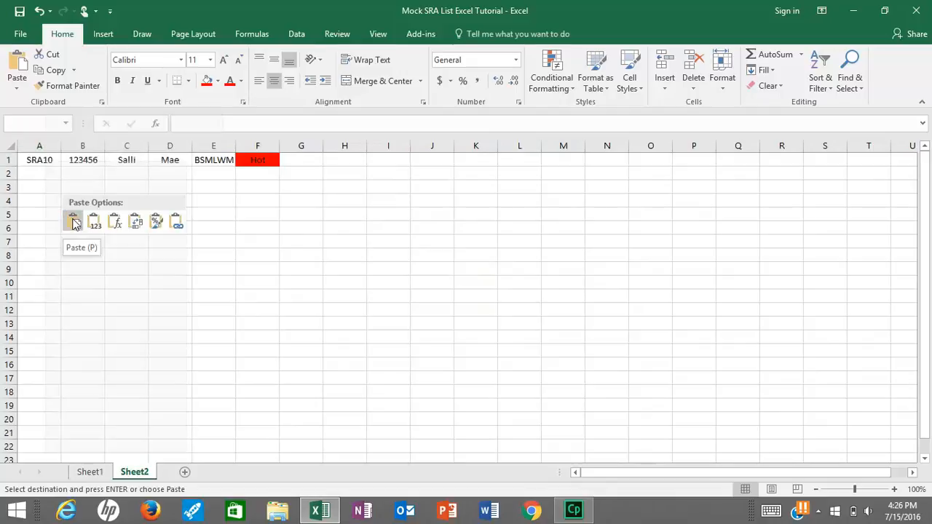
left_click(74, 222)
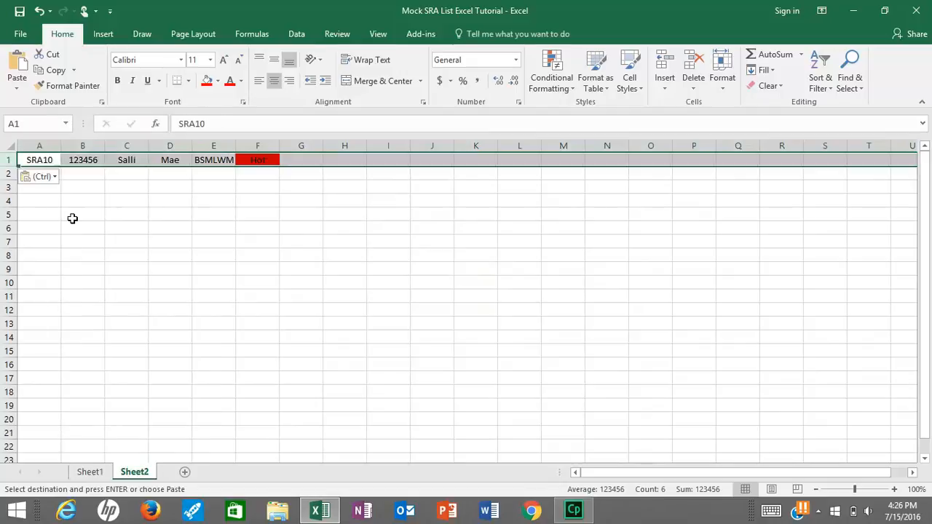
Cut row 2 from Sheet1, paste it into Sheet2 cell A2, and return to Sheet1
left_click(90, 472)
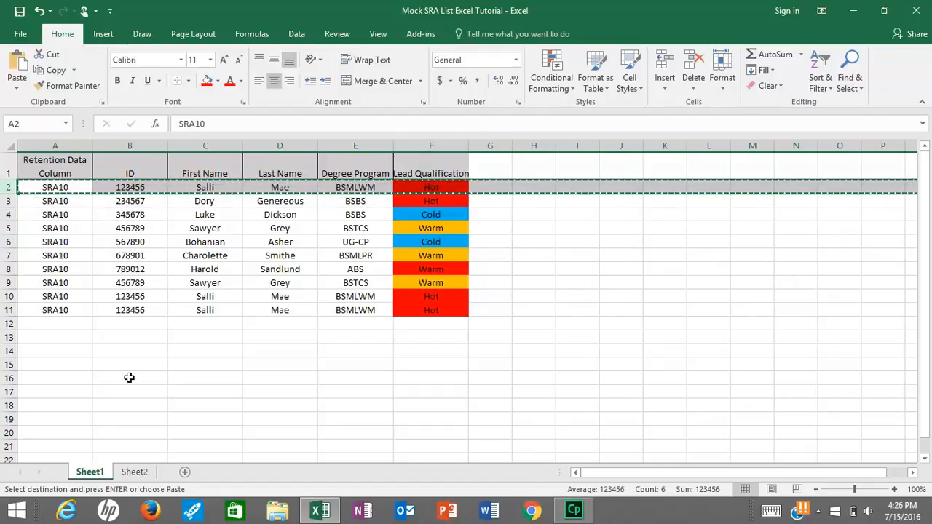
right_click(166, 190)
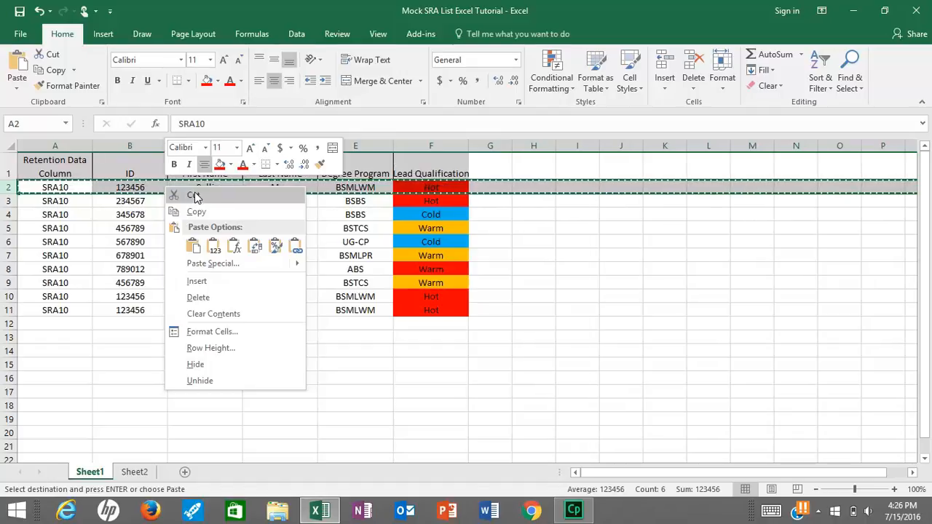
left_click(194, 192)
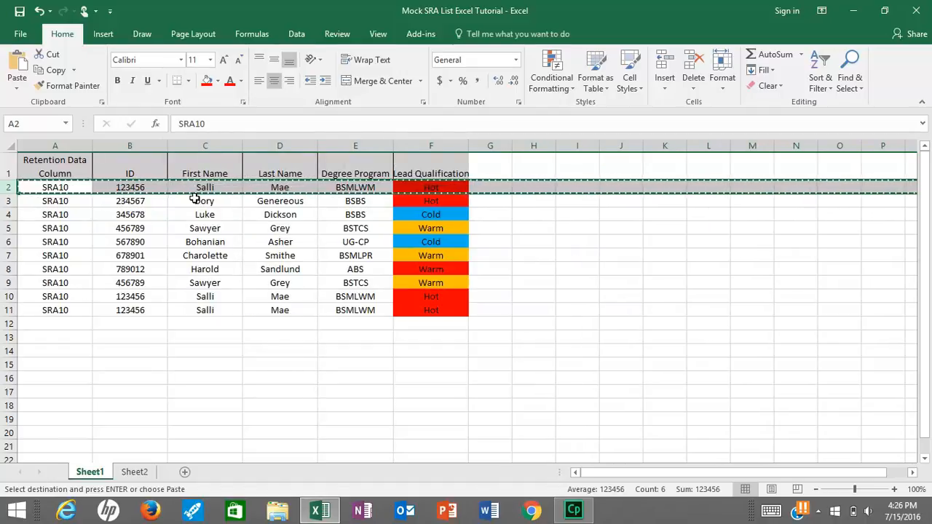
left_click(135, 473)
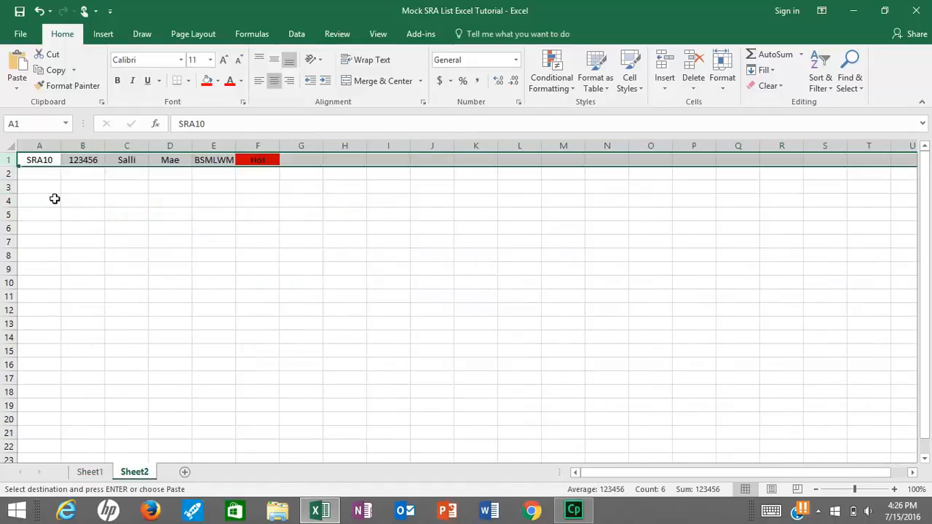
left_click(47, 174)
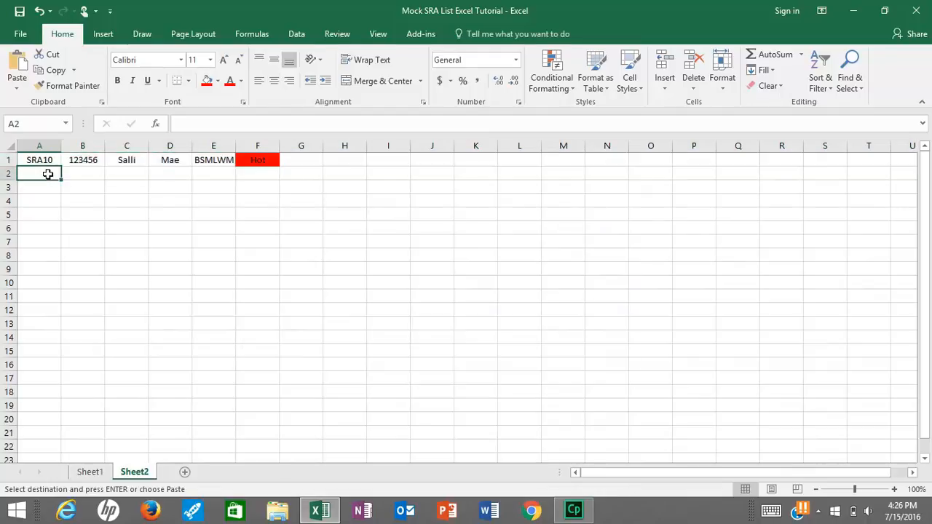
right_click(48, 174)
left_click(77, 231)
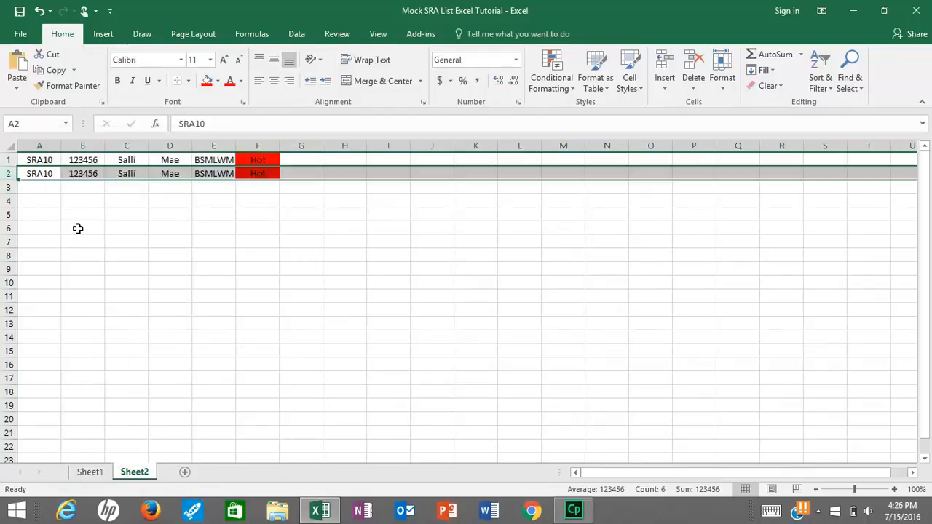
left_click(90, 473)
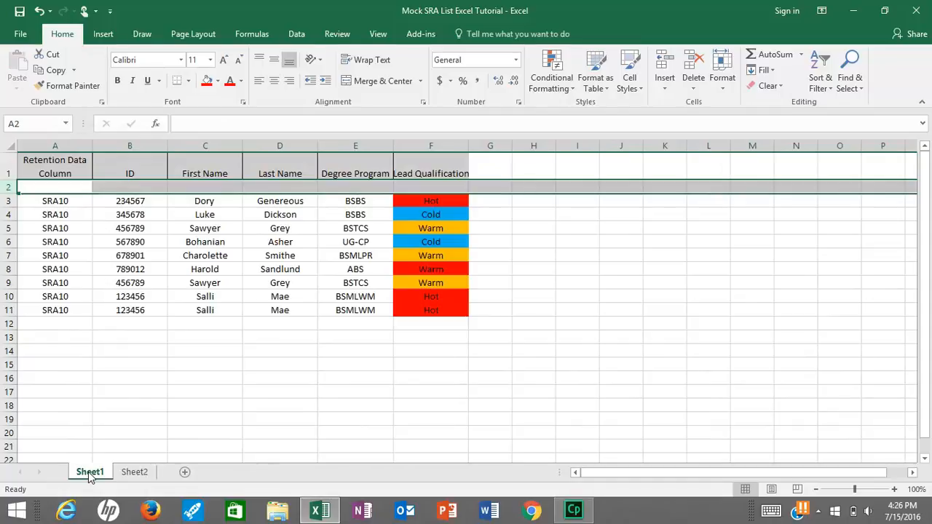
Delete the empty row 2 from Sheet1 and clear the selection
right_click(228, 189)
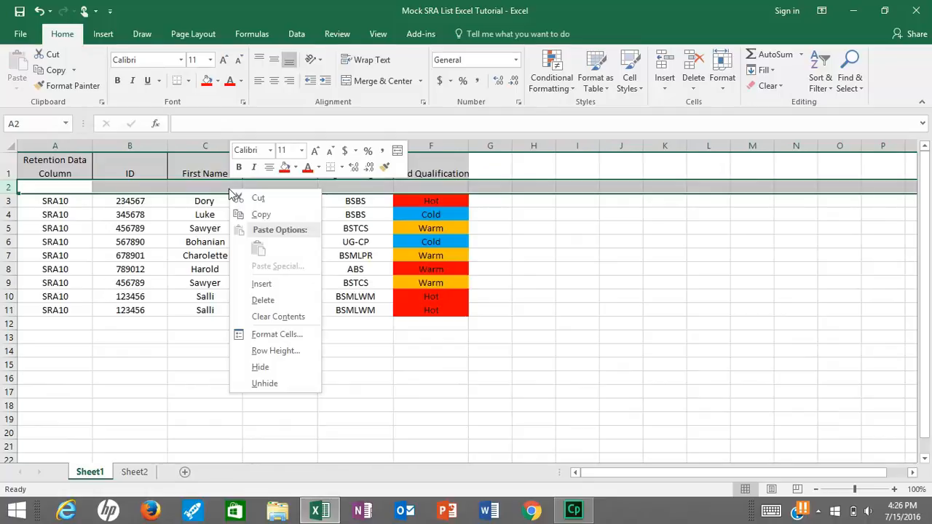
left_click(264, 300)
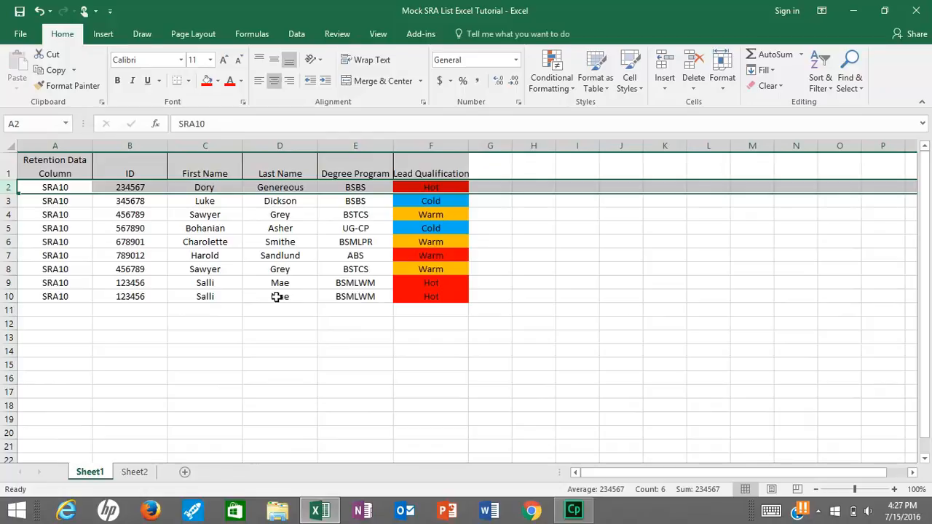
left_click(536, 253)
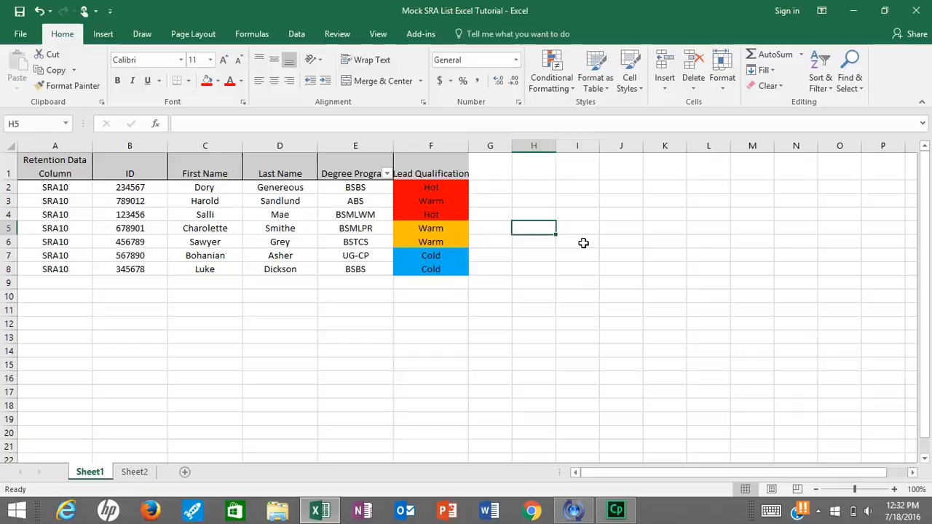
left_click(583, 243)
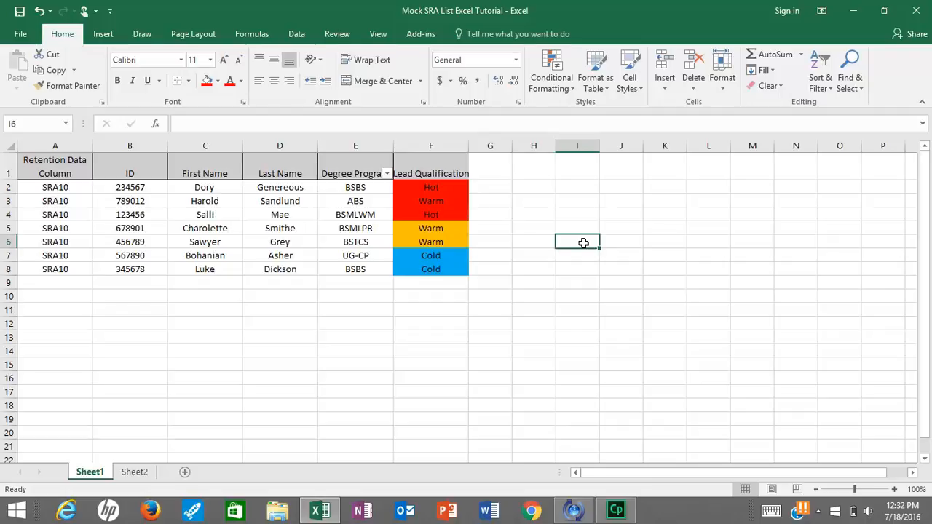
Run Find All for the lead ID from cell B3, getting a single match
key("ctrl+f")
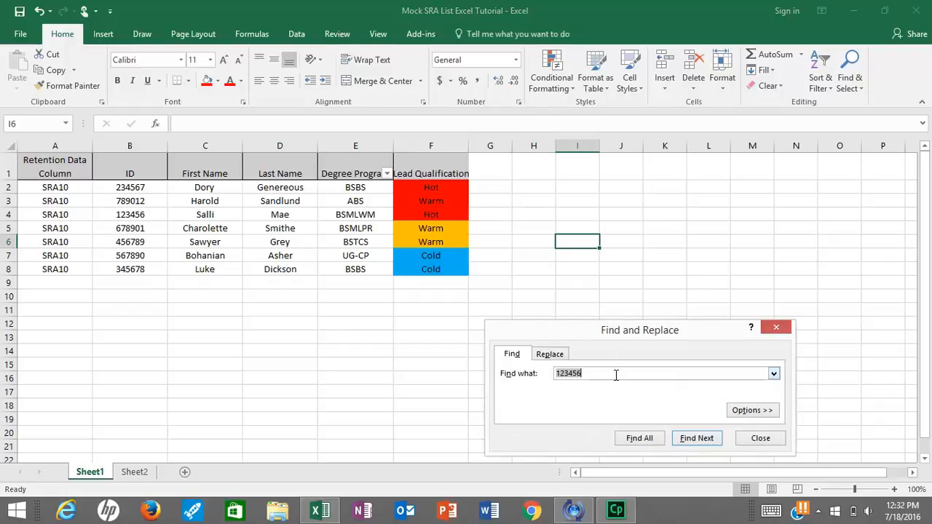
key("BackSpace")
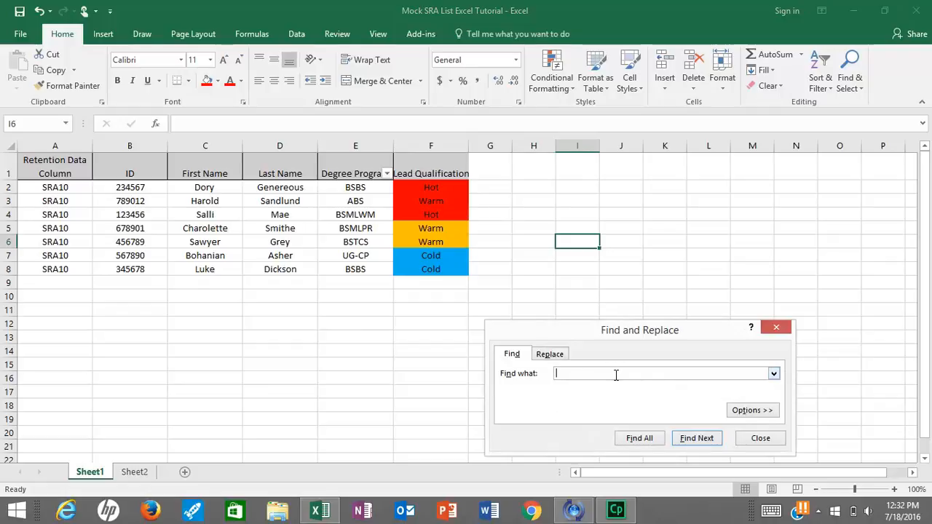
type("789012")
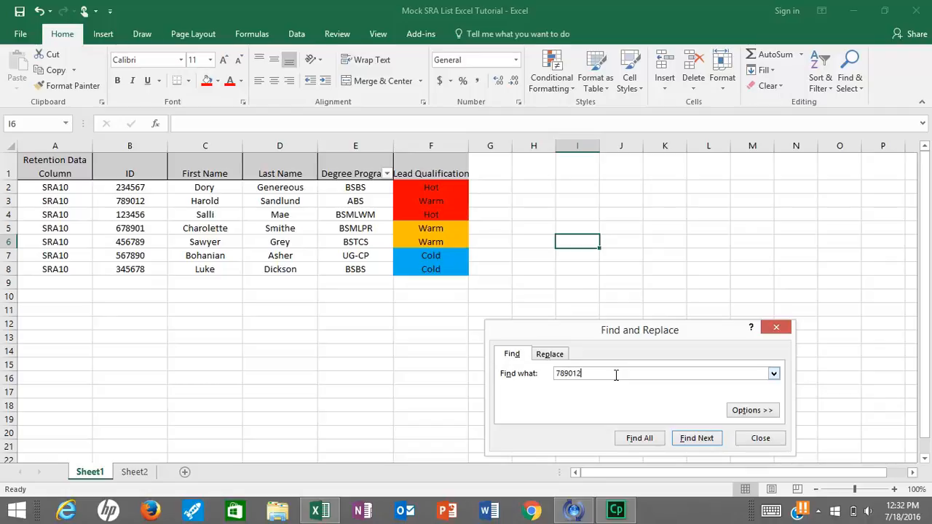
left_click(633, 438)
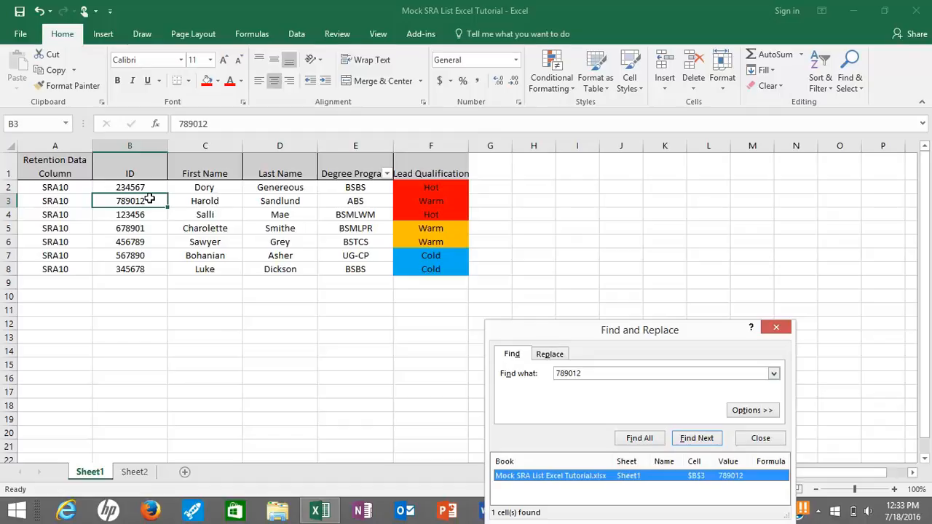
left_click(861, 83)
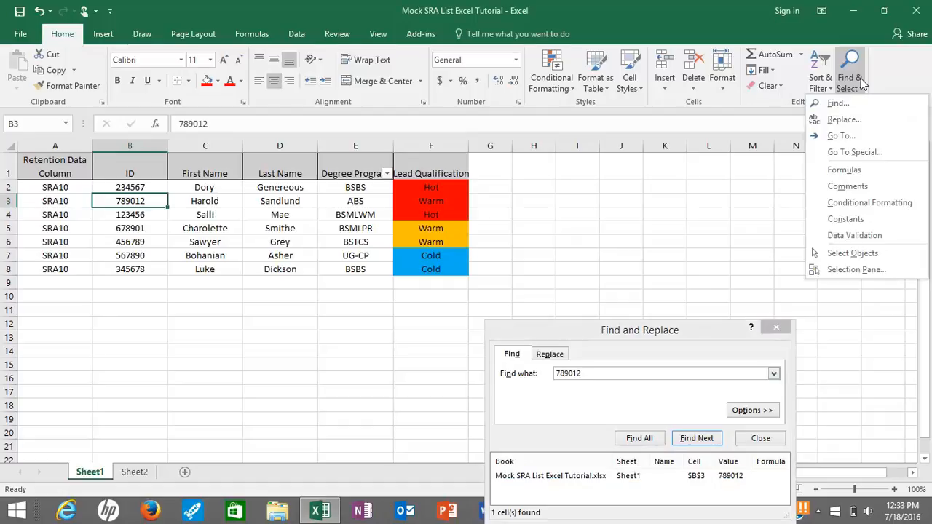
Check that the ID from B4 also appears in B8, then close Find and Replace
left_click(855, 104)
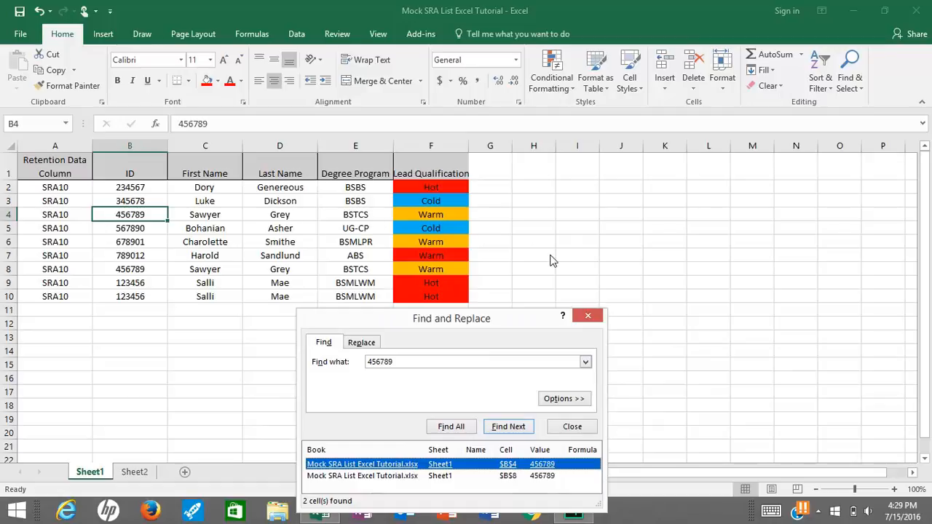
left_click(588, 315)
left_click(595, 313)
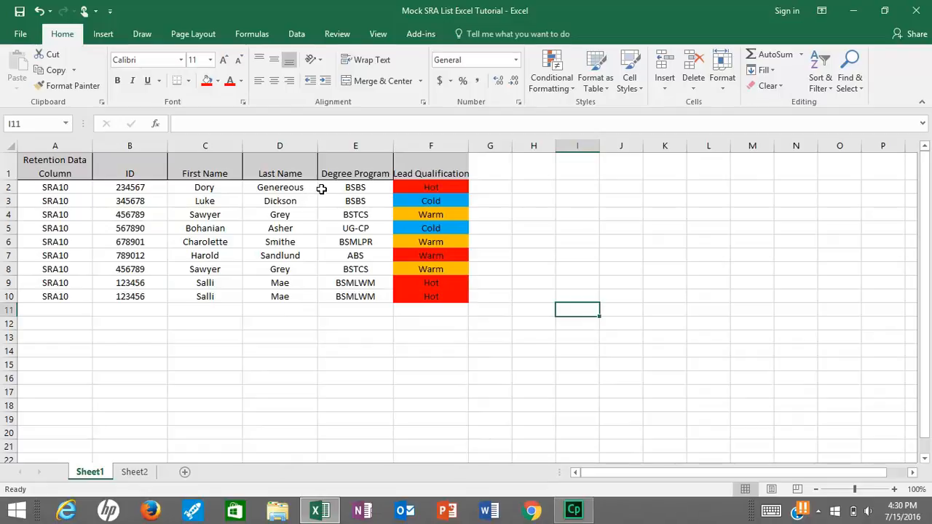
Hide column E (Degree Program), then unhide it between Last Name and Lead Qualification
left_click(357, 147)
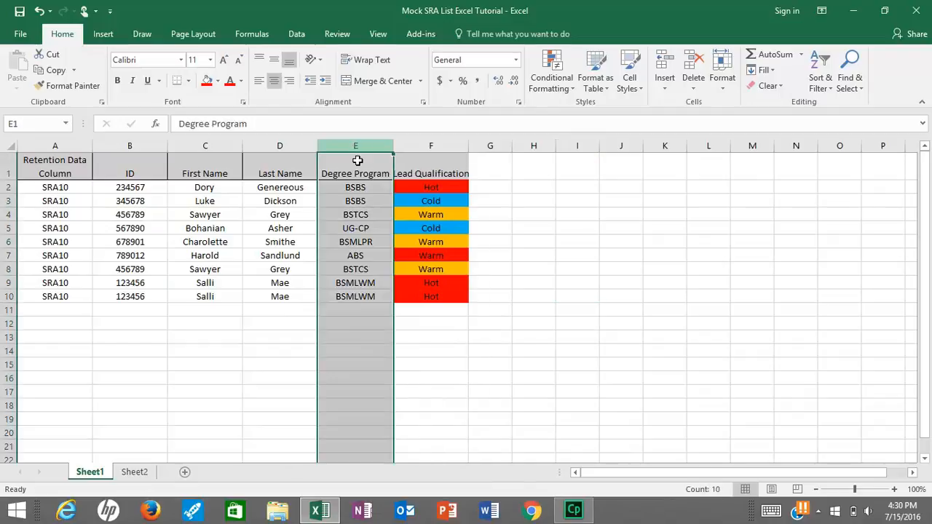
right_click(343, 228)
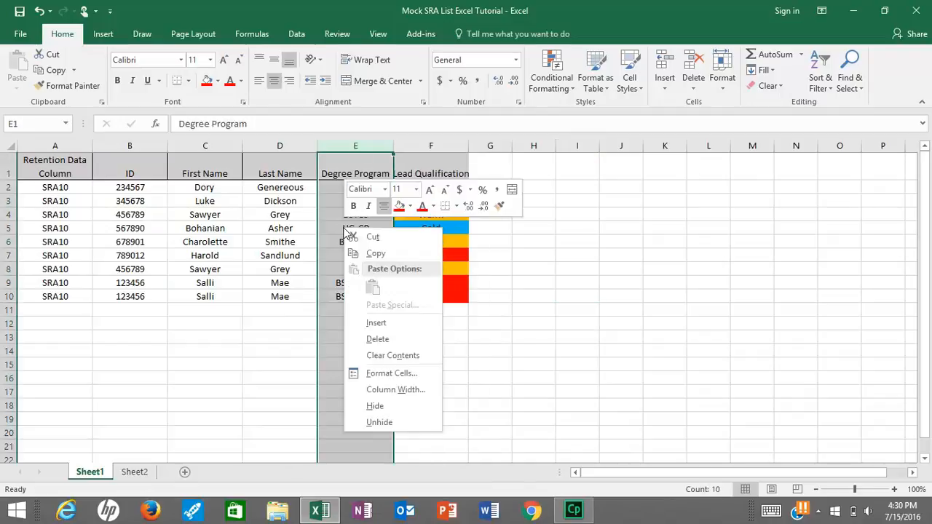
left_click(399, 414)
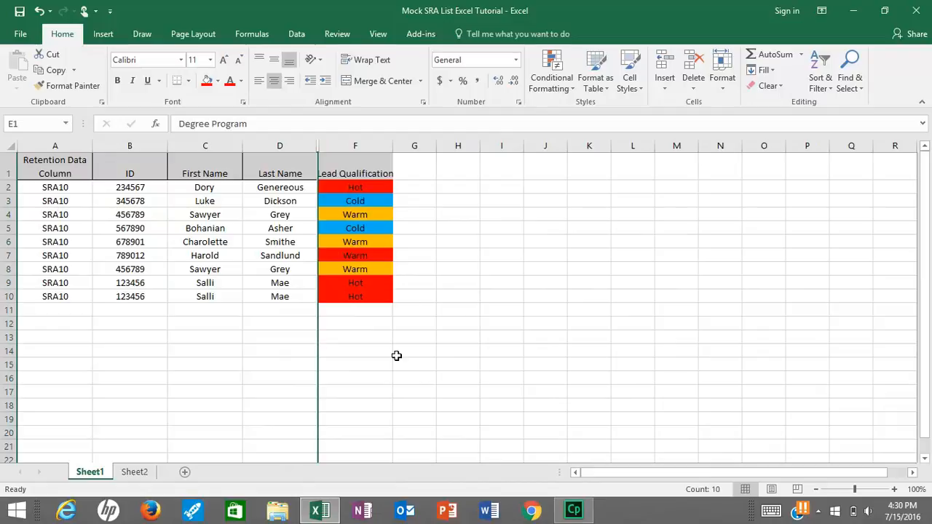
right_click(318, 144)
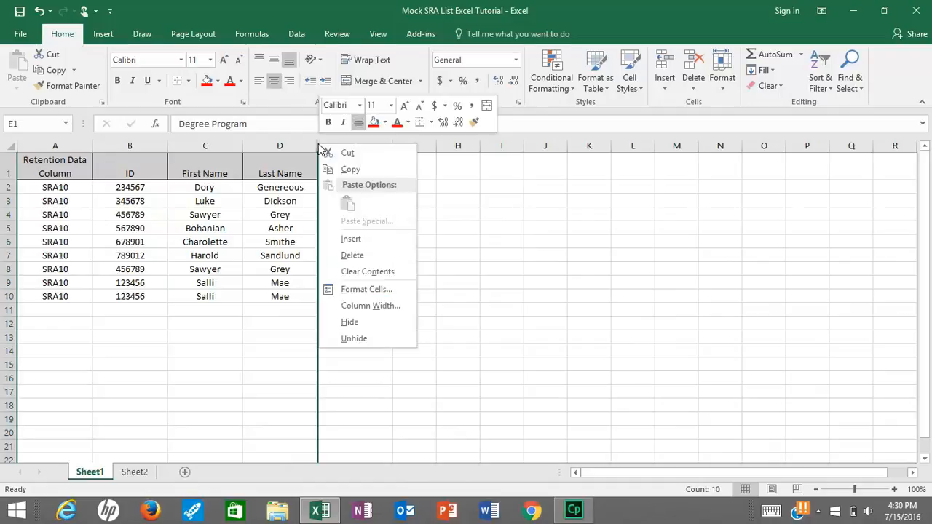
left_click(367, 335)
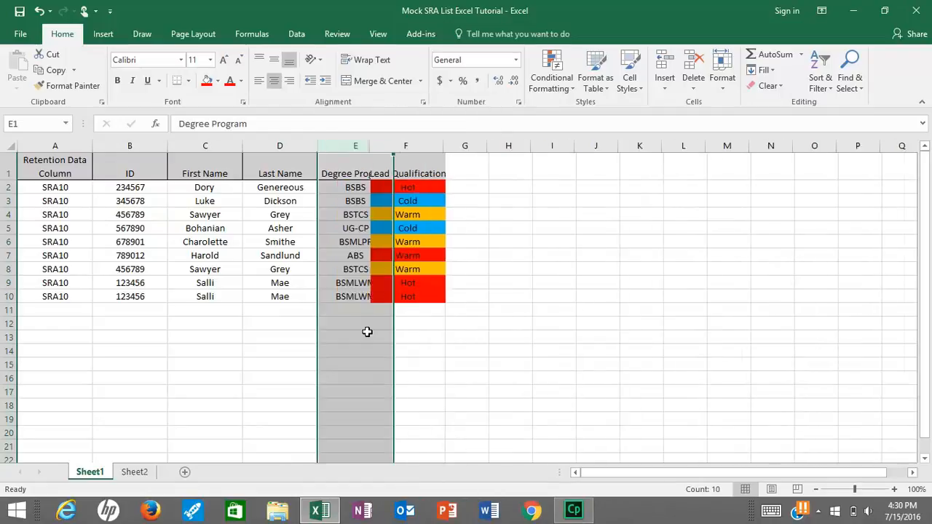
left_click(427, 339)
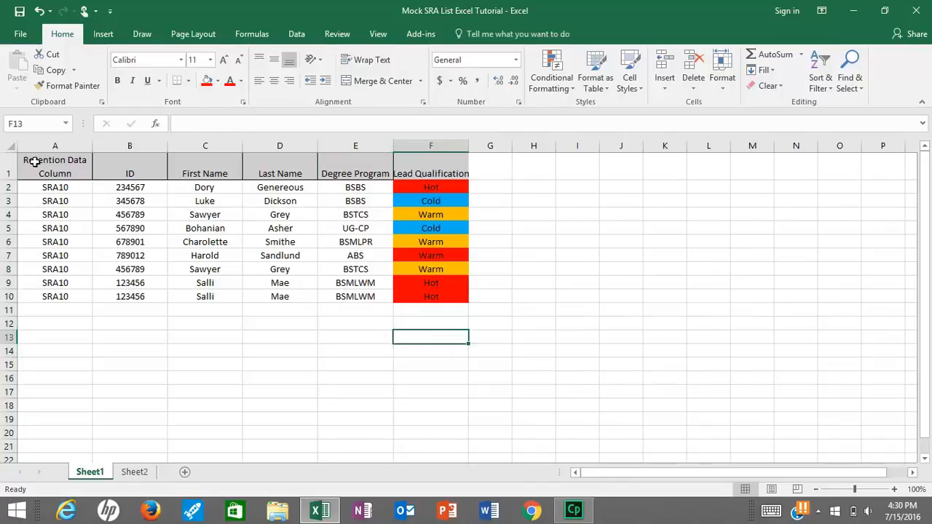
left_click(9, 146)
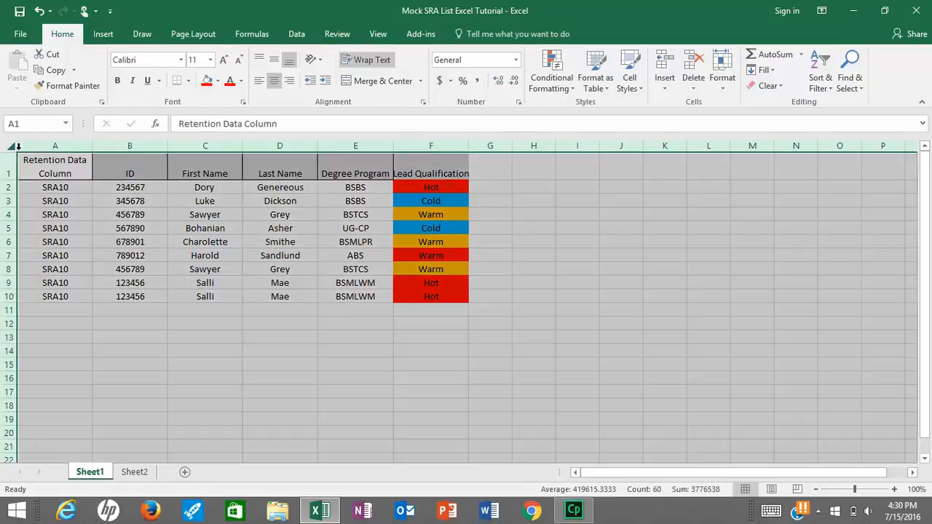
right_click(198, 235)
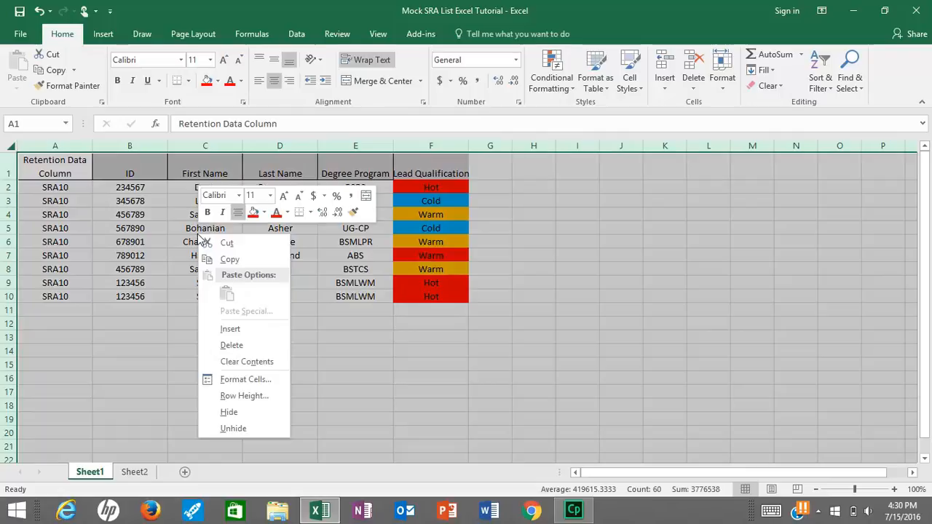
left_click(260, 426)
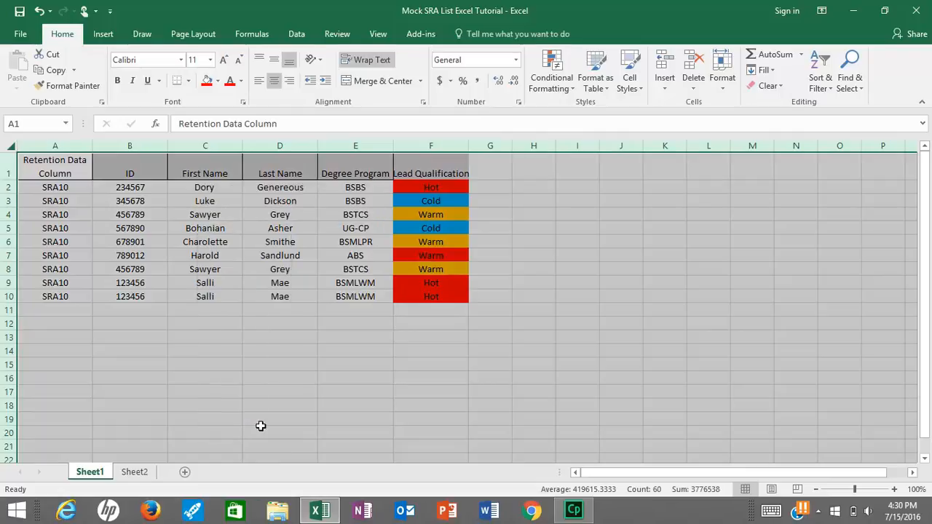
left_click(262, 429)
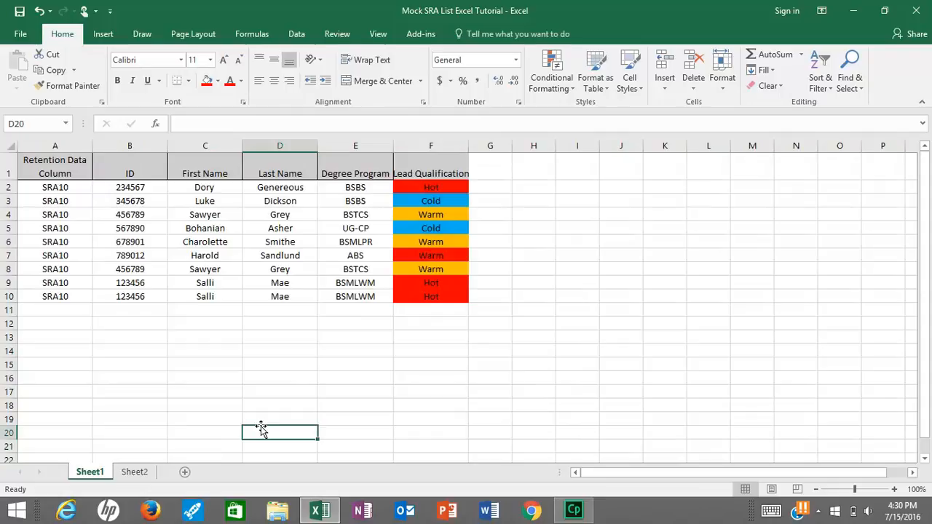
Turn on a filter for column E and show only BSBS Degree Program rows
left_click(372, 145)
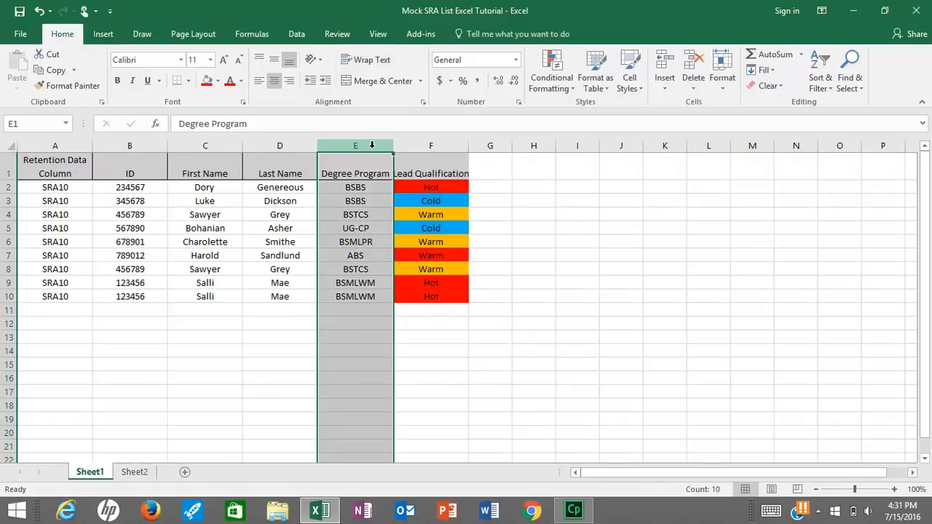
left_click(827, 78)
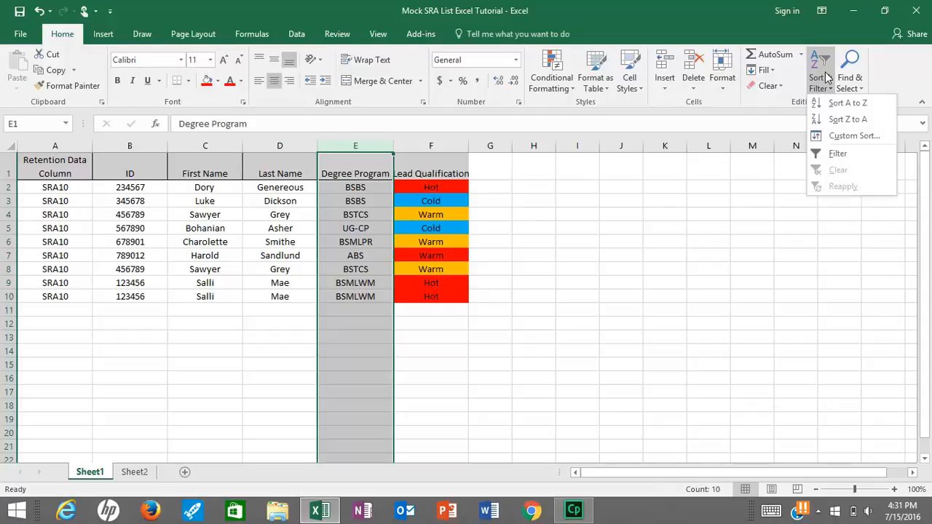
left_click(839, 153)
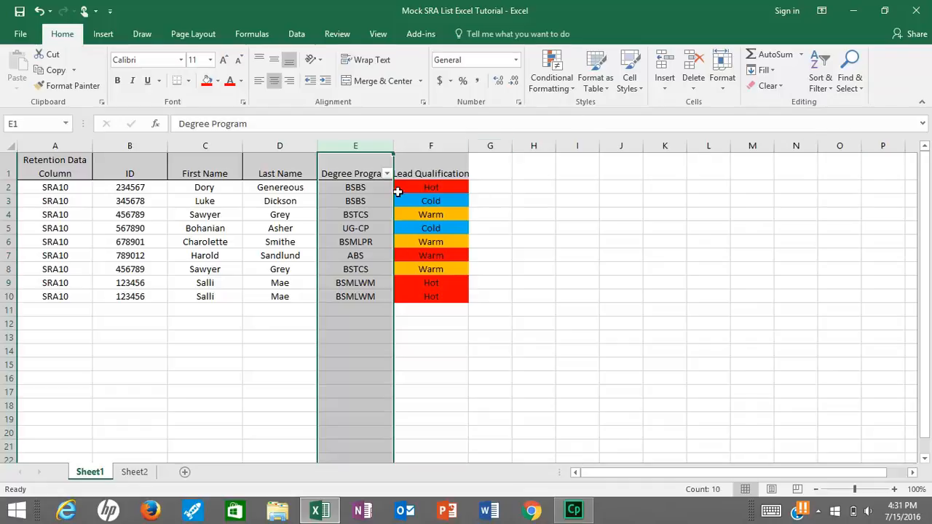
left_click(386, 176)
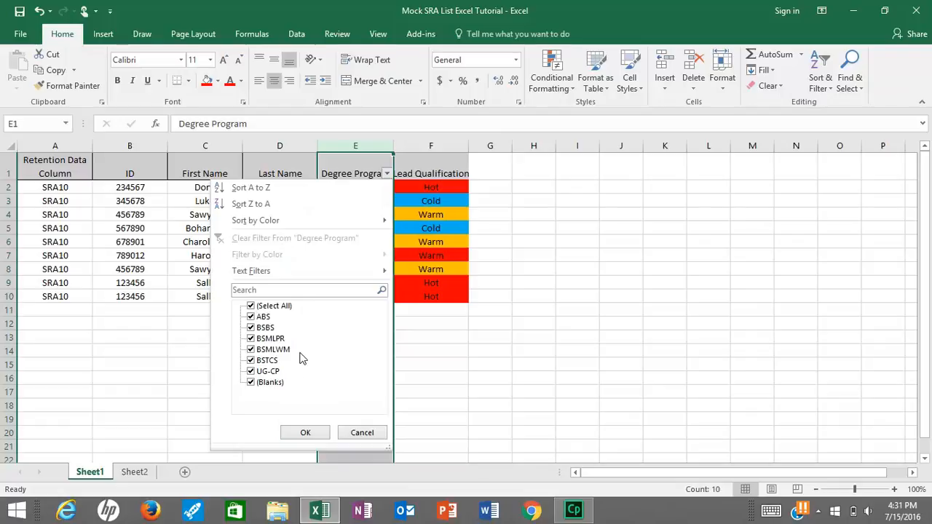
left_click(253, 306)
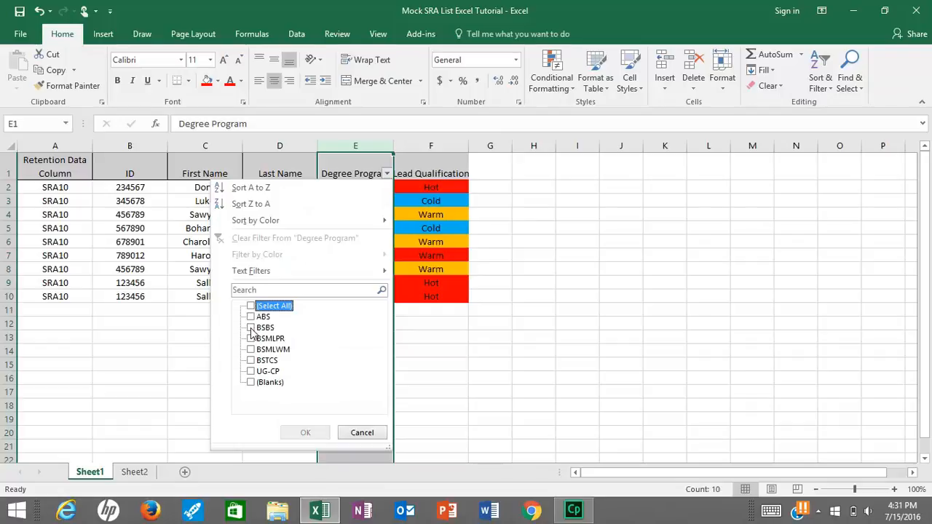
left_click(251, 328)
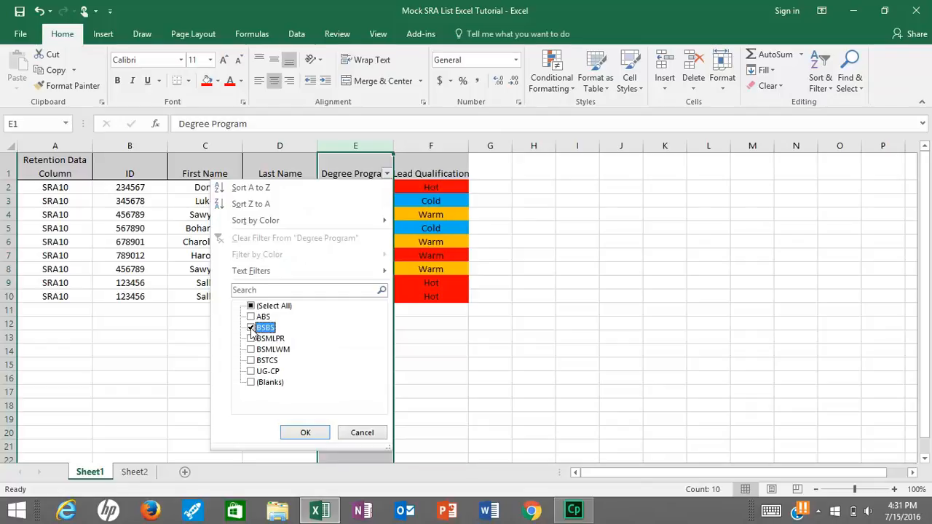
left_click(305, 433)
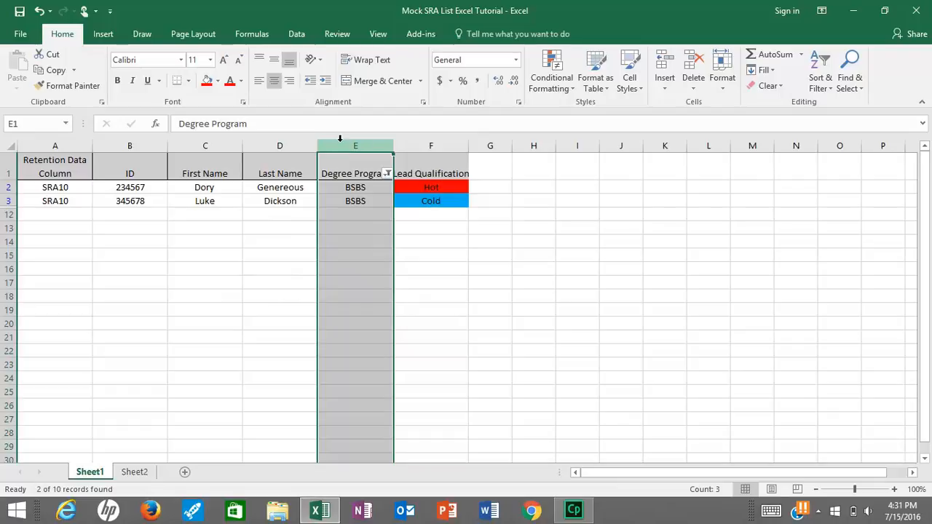
Clear the Degree Program filter so all nine rows show again
left_click(388, 175)
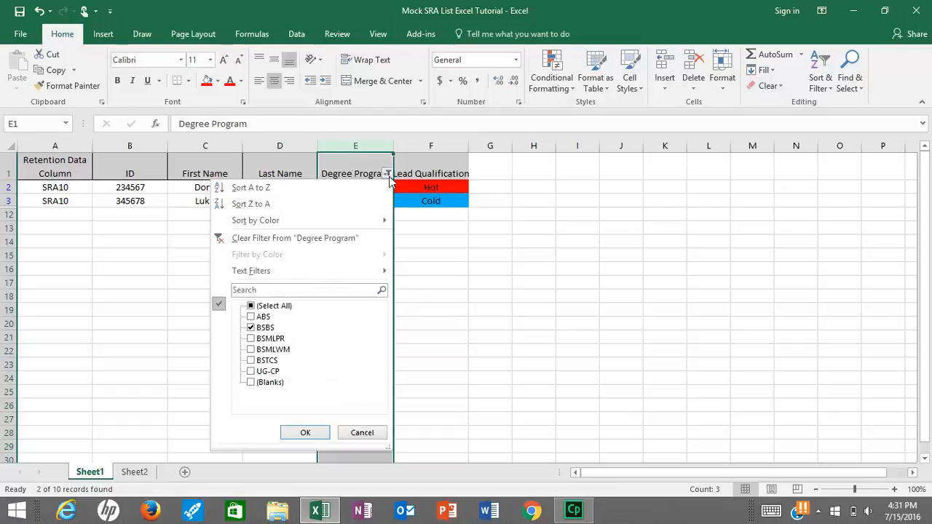
left_click(364, 240)
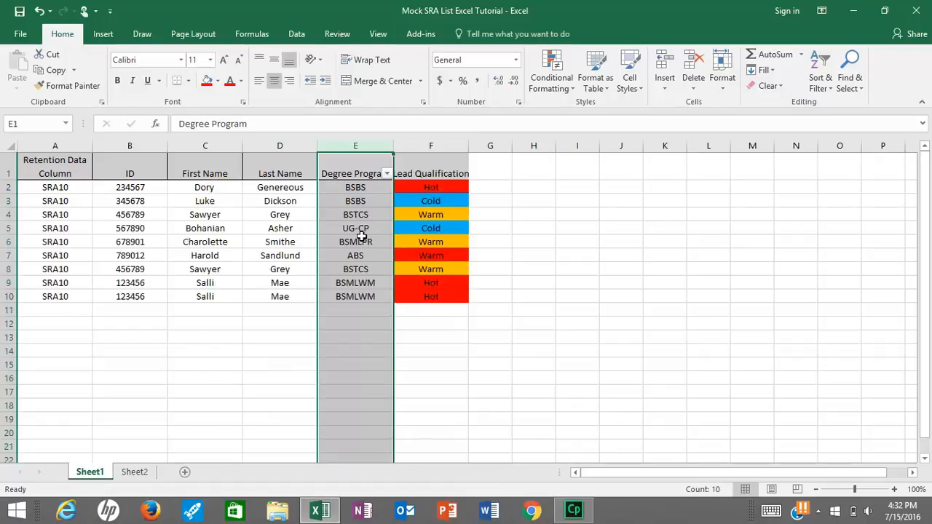
left_click(516, 293)
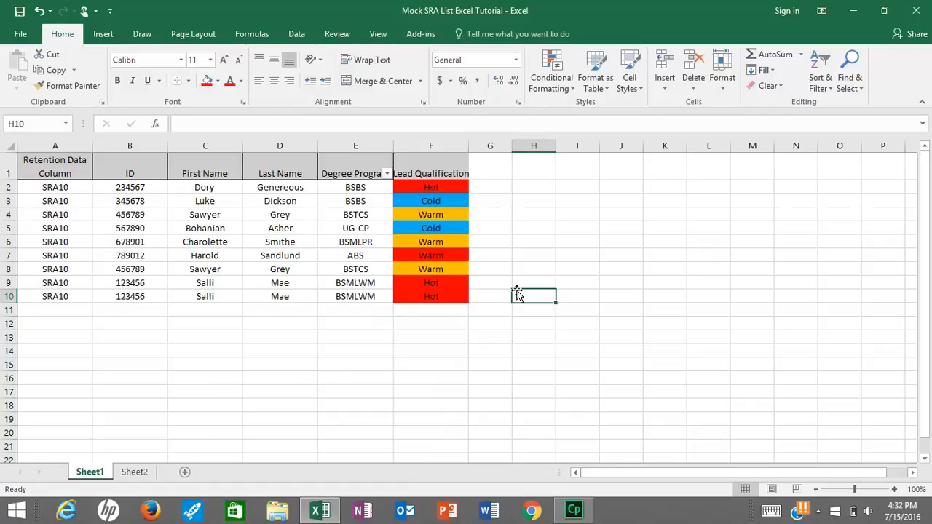
left_click(224, 145)
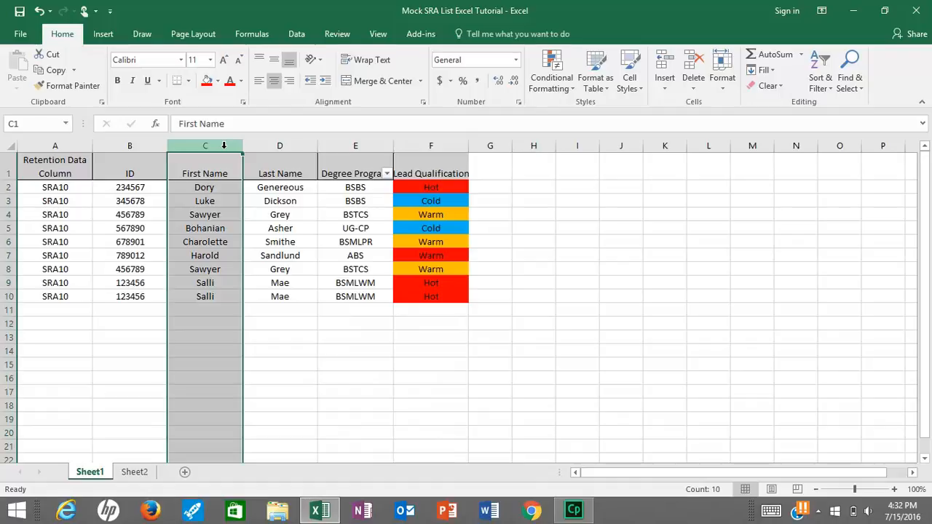
Sort First Name A to Z, expanding the sort to the whole table
left_click(815, 89)
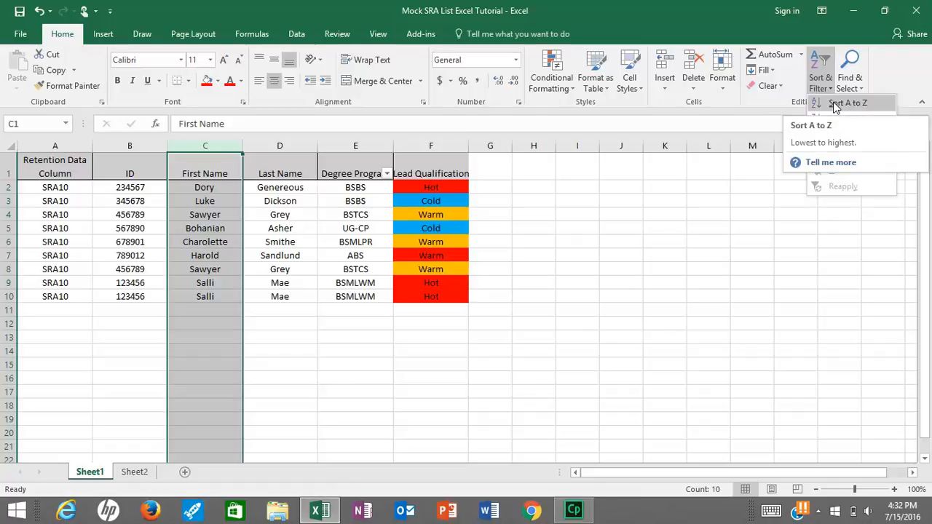
left_click(834, 104)
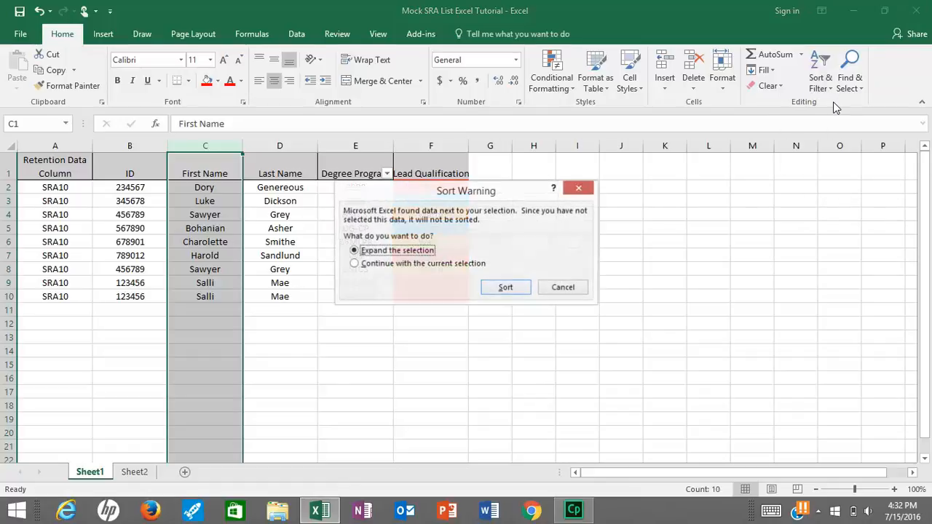
left_click(511, 289)
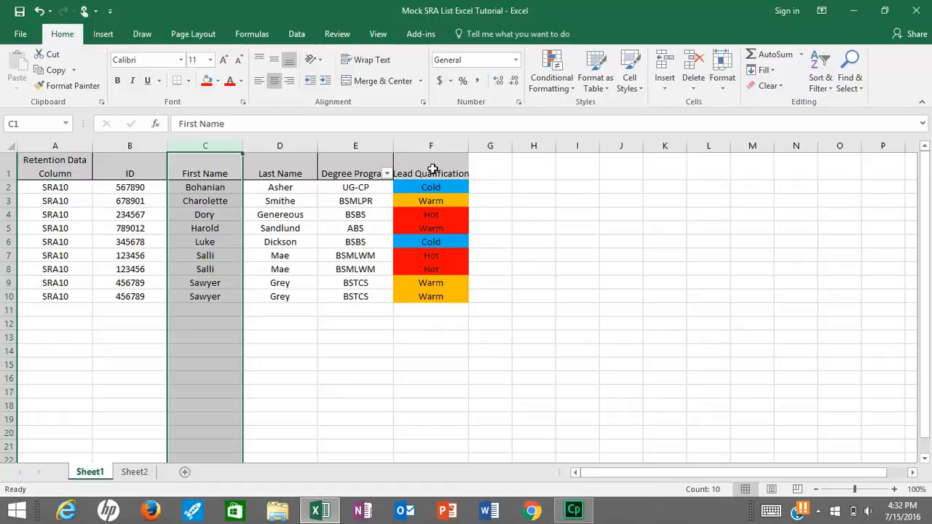
left_click(442, 146)
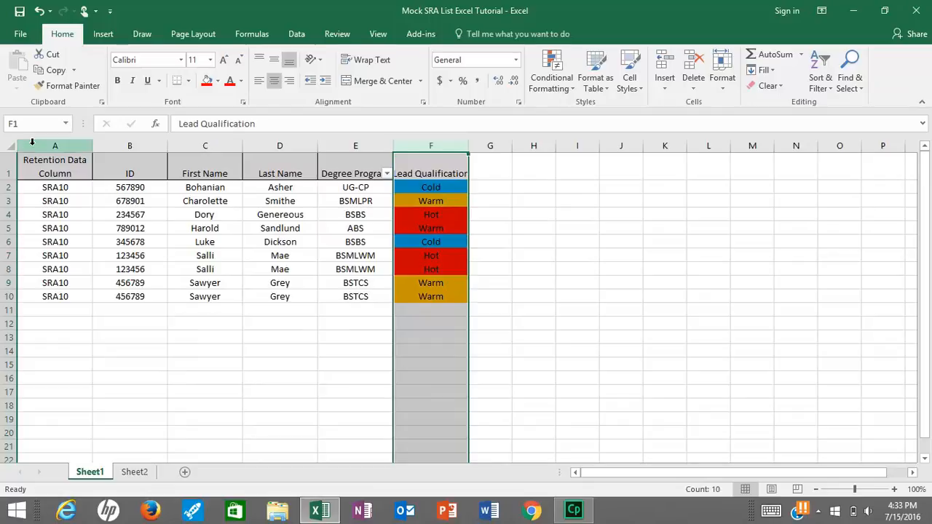
Select the whole sheet and set a Custom Sort level: Lead Qualification by cell color, red on top
left_click(11, 147)
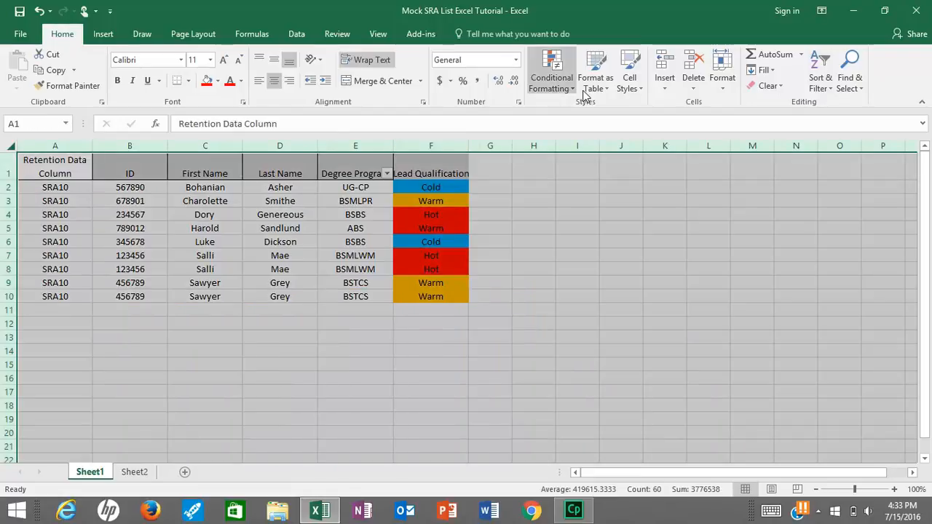
left_click(827, 88)
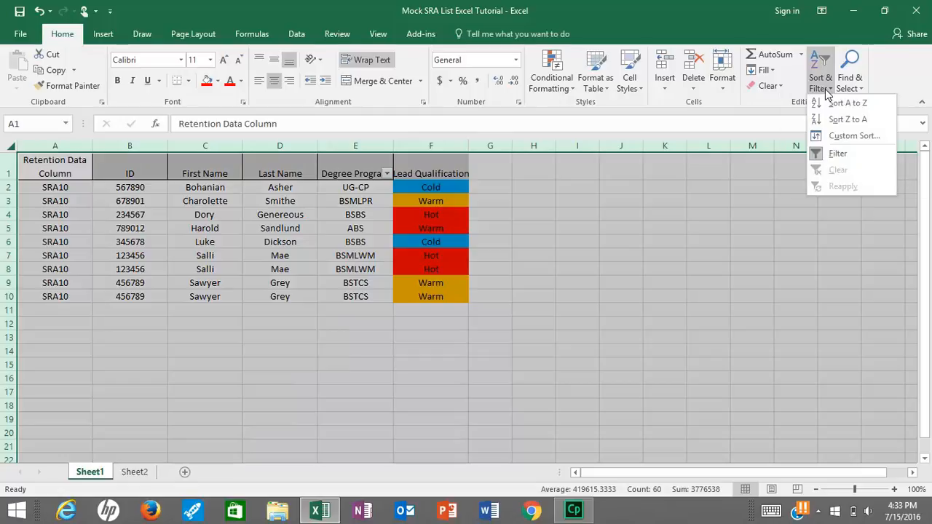
left_click(843, 138)
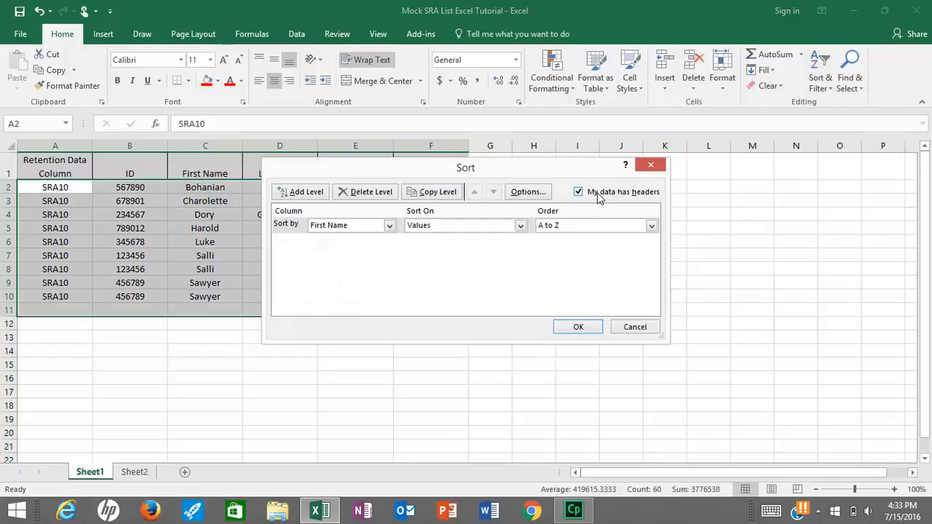
left_click(389, 226)
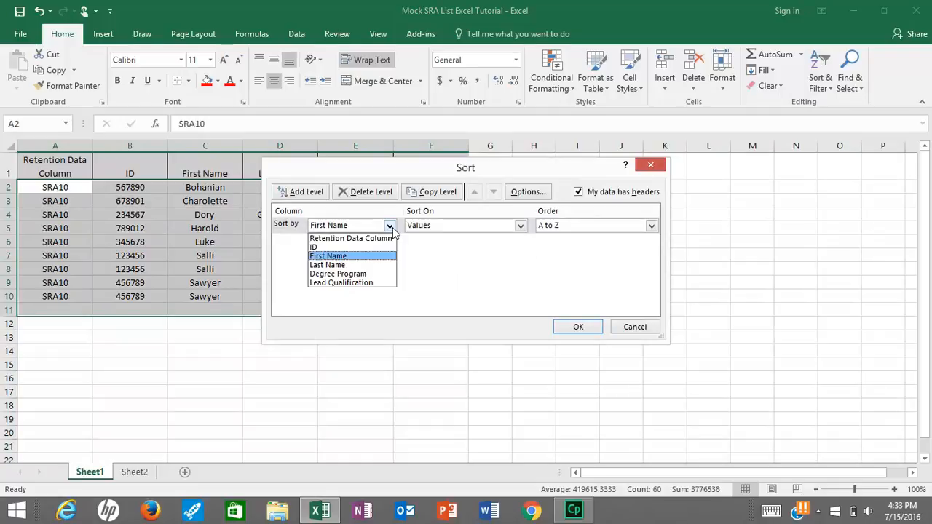
left_click(385, 283)
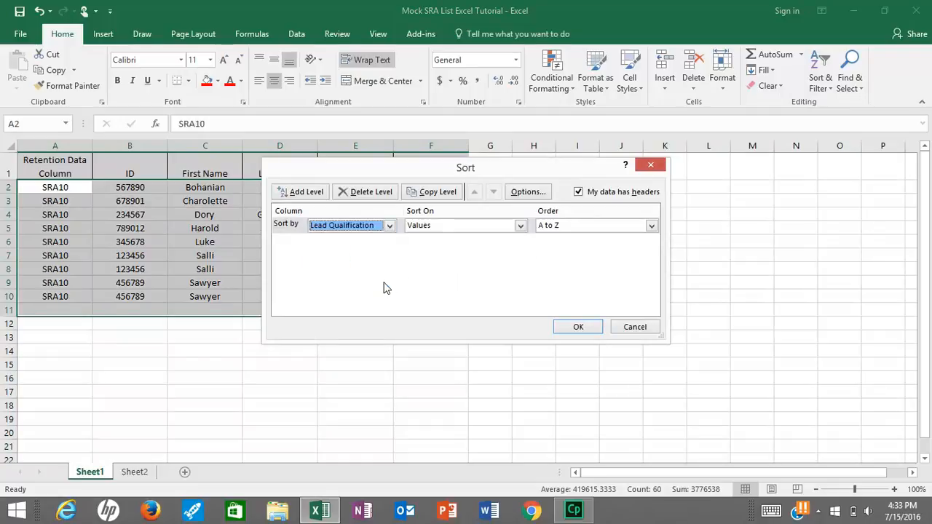
left_click(521, 226)
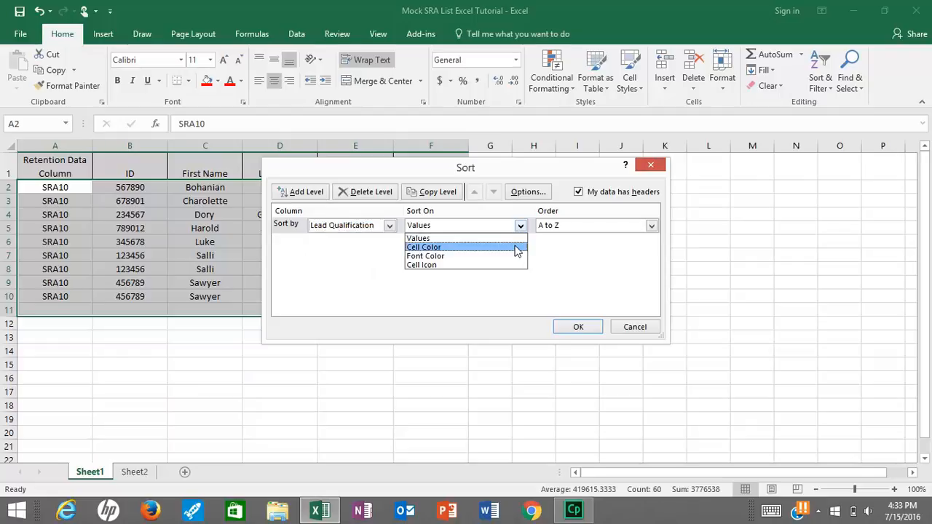
left_click(516, 248)
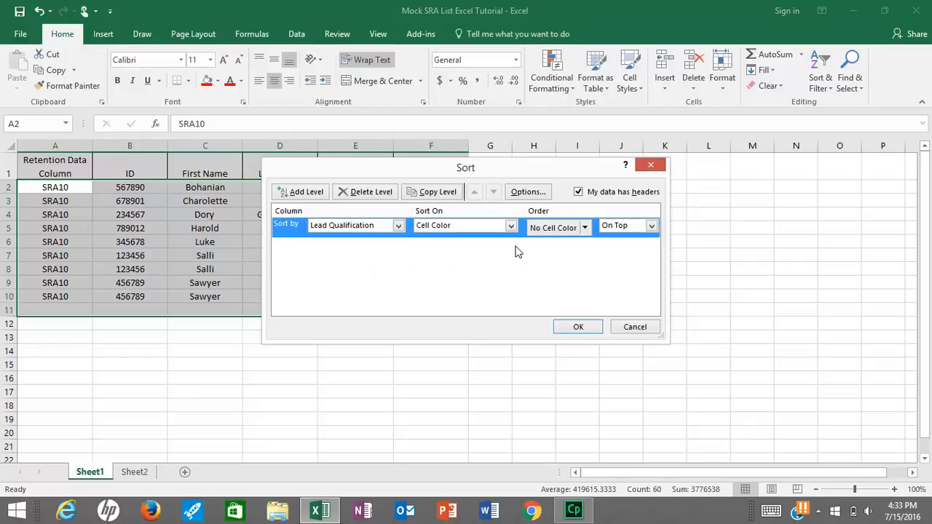
left_click(585, 227)
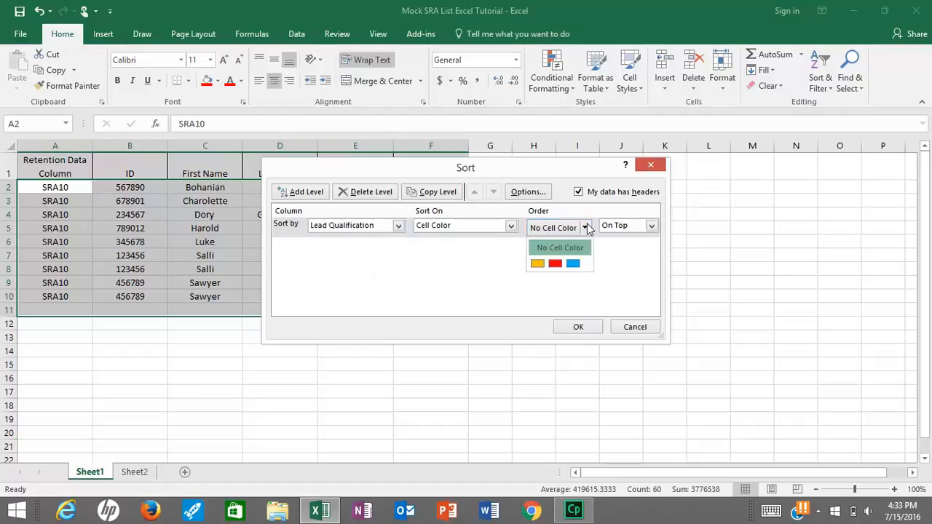
left_click(556, 264)
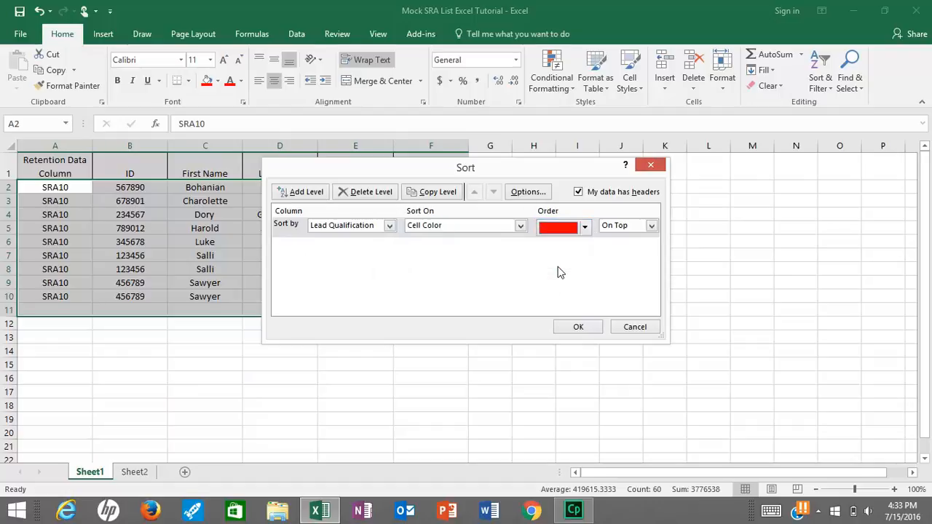
Add a second sort level on Lead Qualification cell color with orange on top
left_click(302, 195)
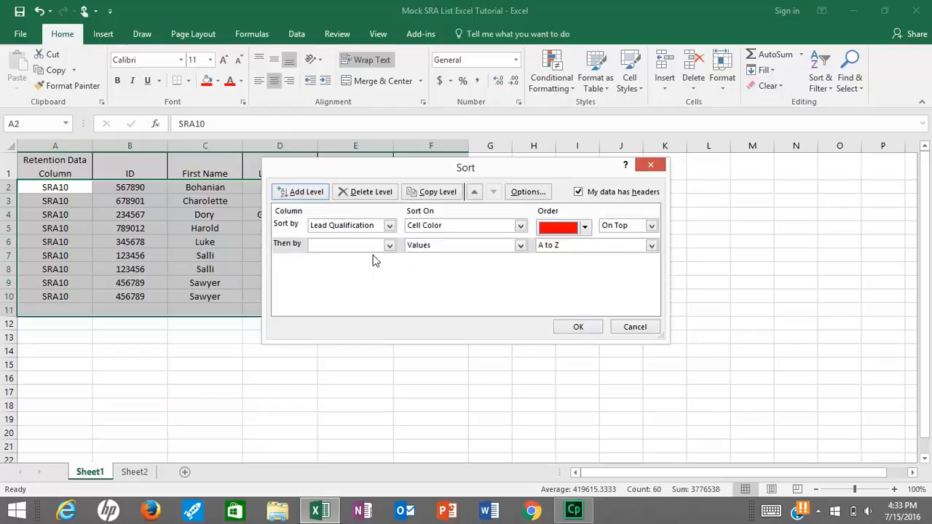
left_click(390, 246)
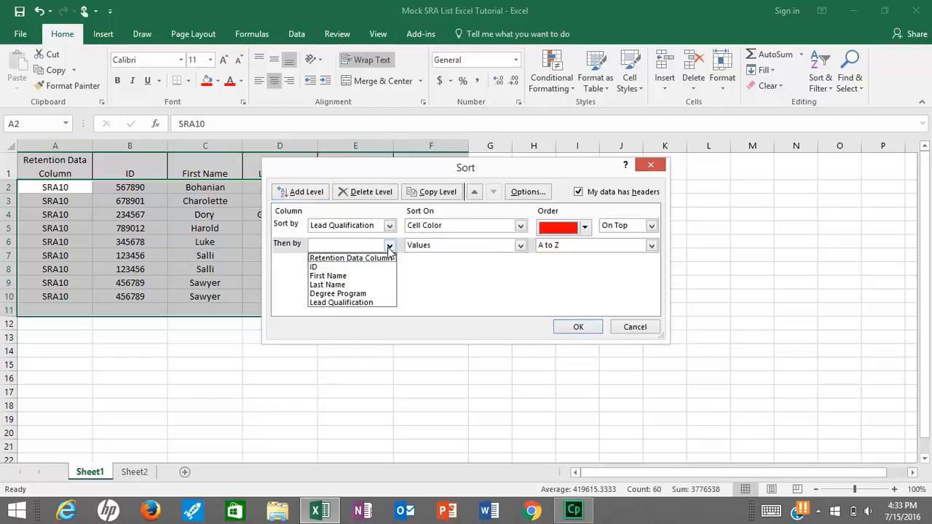
left_click(380, 303)
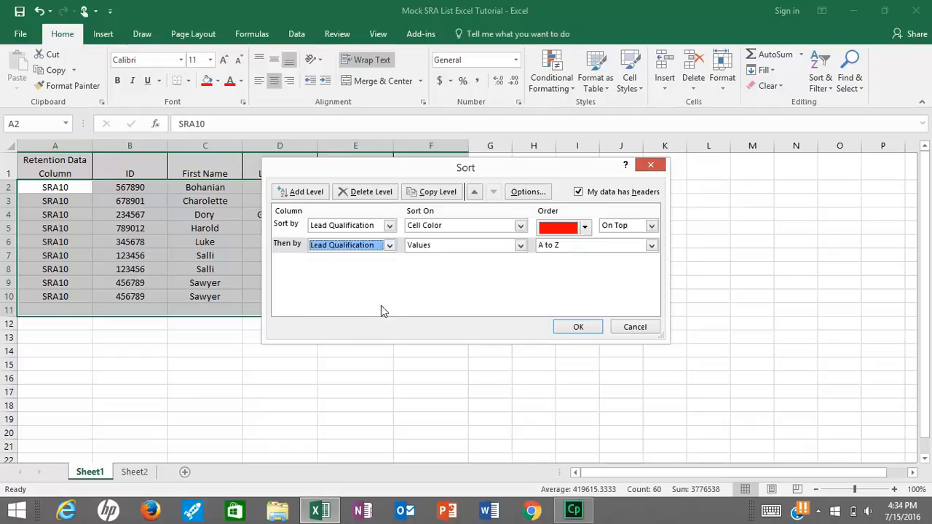
left_click(520, 246)
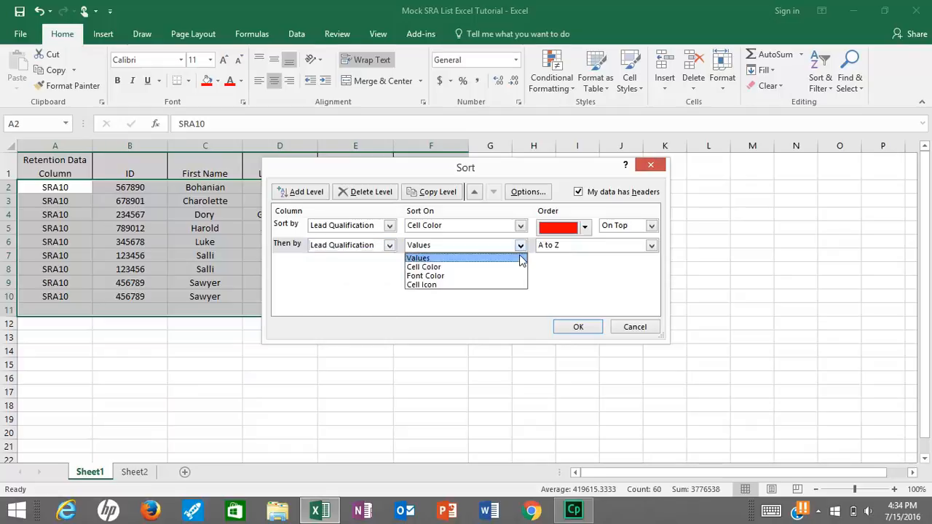
left_click(520, 267)
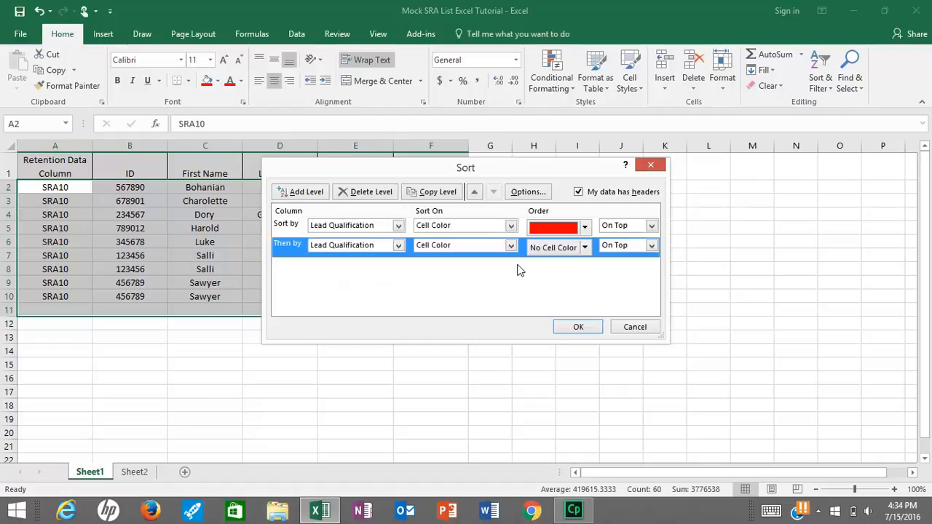
left_click(586, 247)
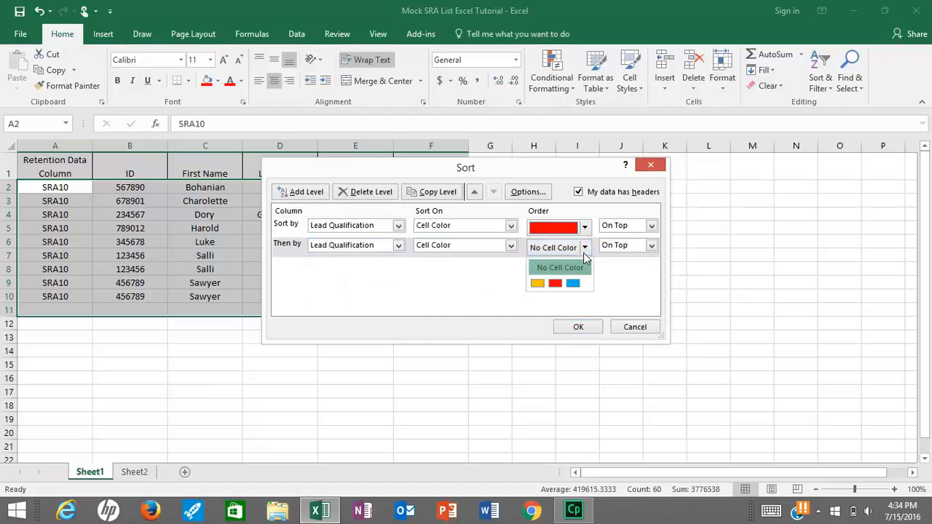
left_click(537, 283)
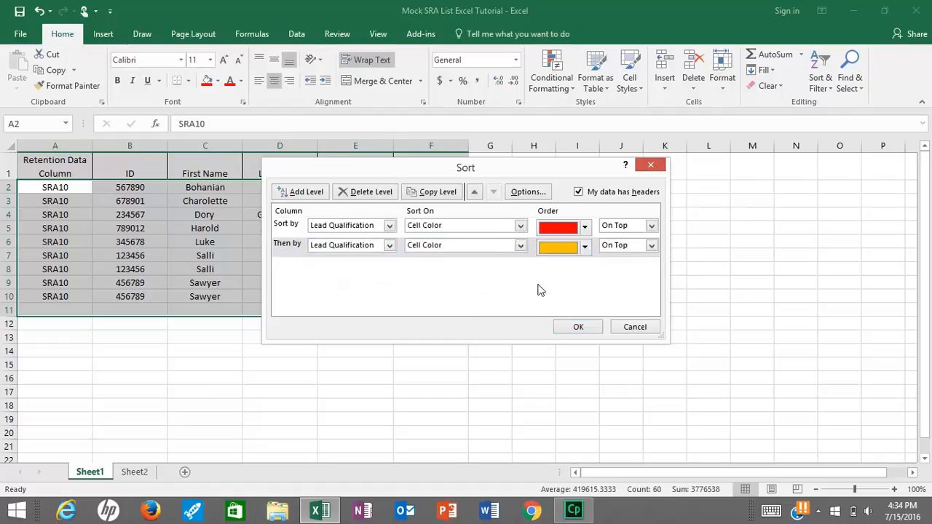
Add a third level on Lead Qualification cell color with blue on top, and apply the sort
left_click(317, 195)
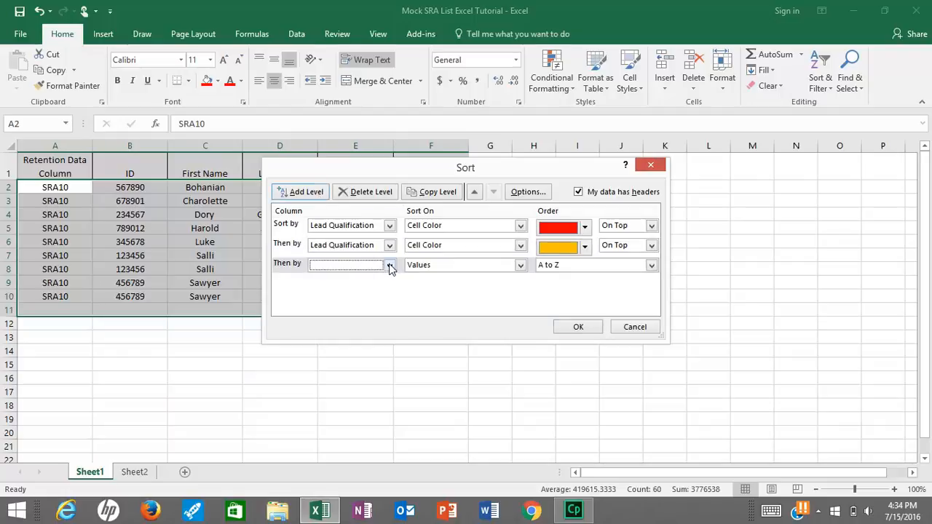
left_click(390, 266)
left_click(373, 322)
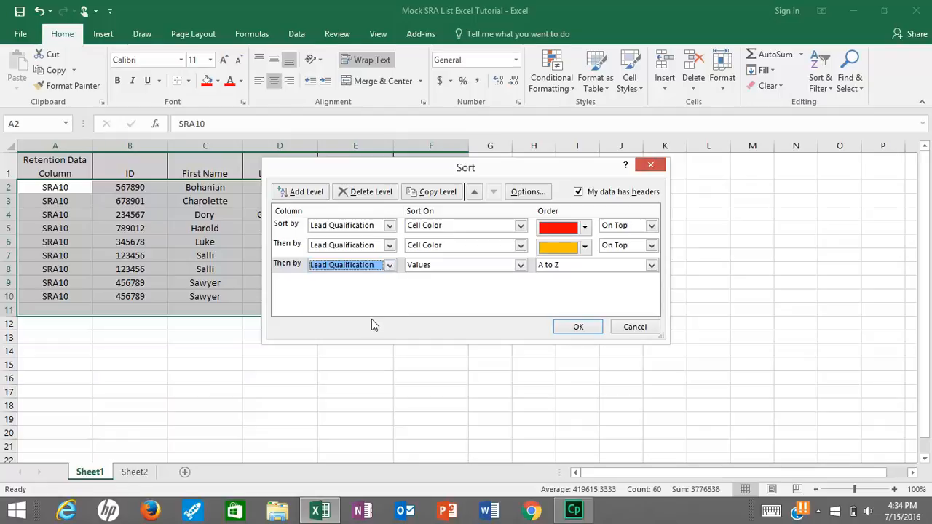
left_click(521, 265)
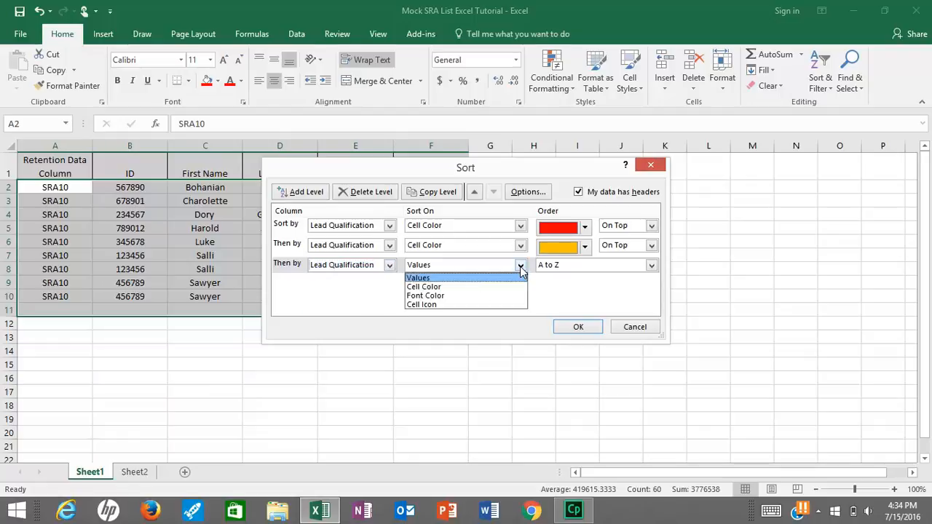
left_click(512, 287)
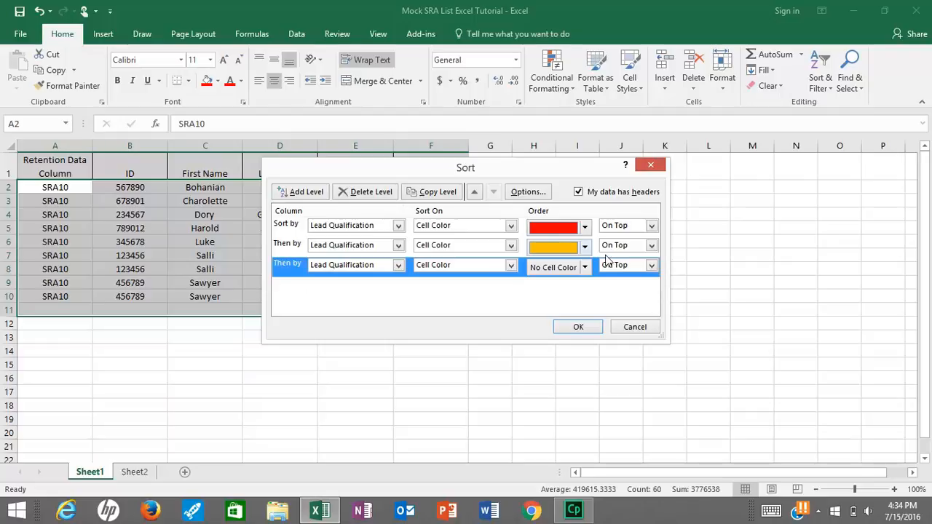
left_click(585, 267)
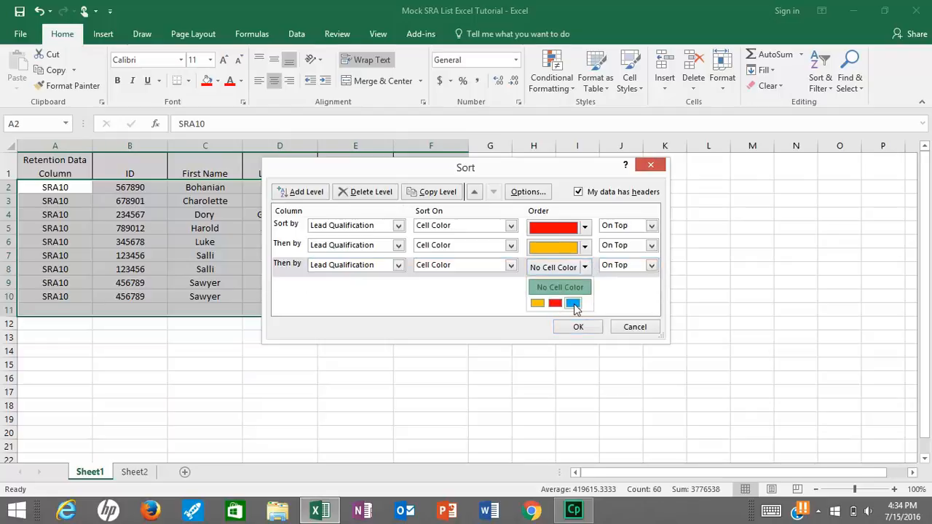
left_click(573, 303)
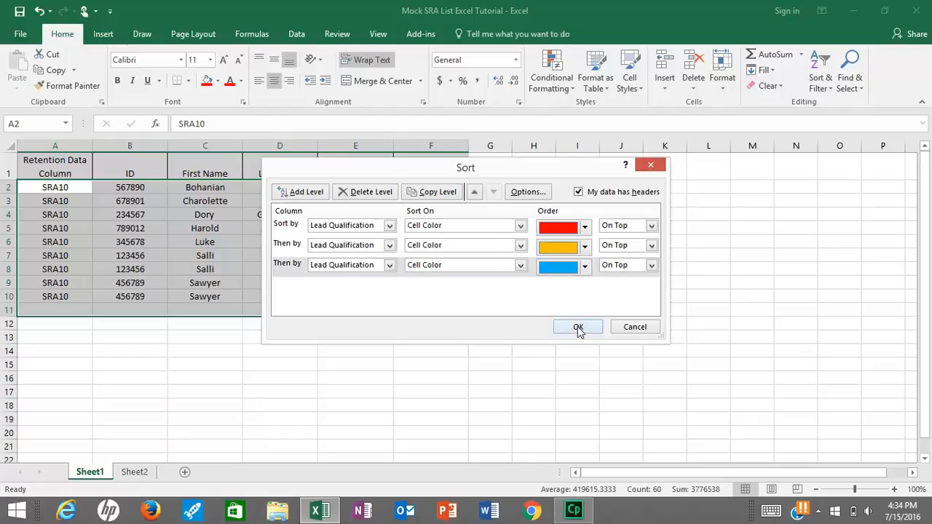
left_click(578, 328)
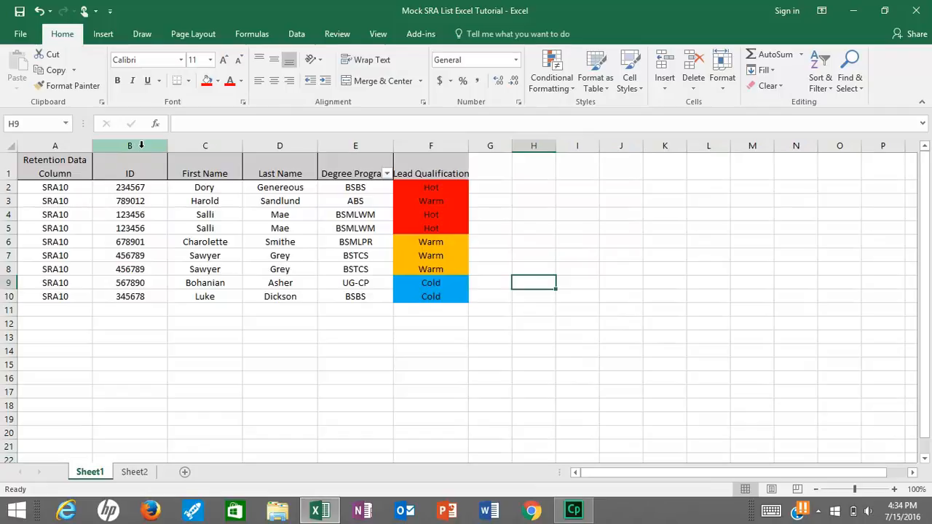
Select the entire ID column (column B)
left_click(141, 146)
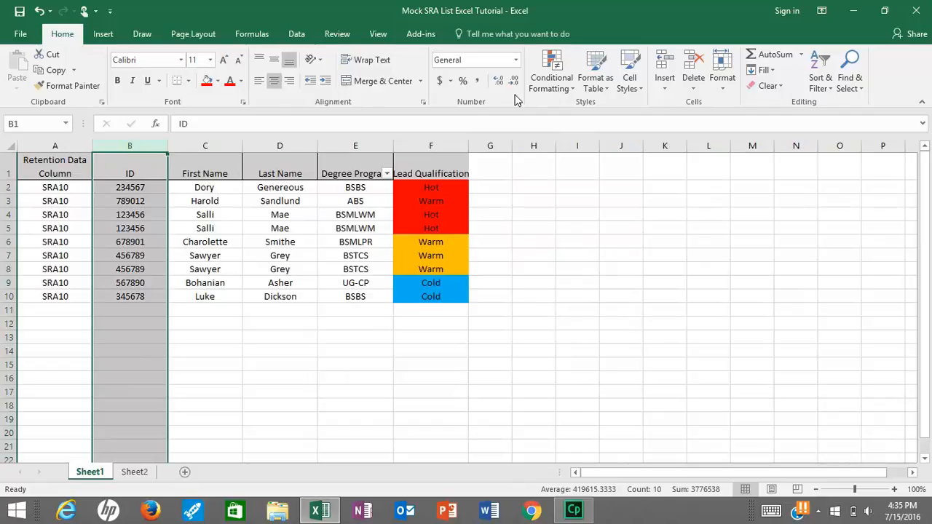
Apply a Duplicate Values rule with Light Red Fill to mark IDs 123456 and 456789
left_click(553, 88)
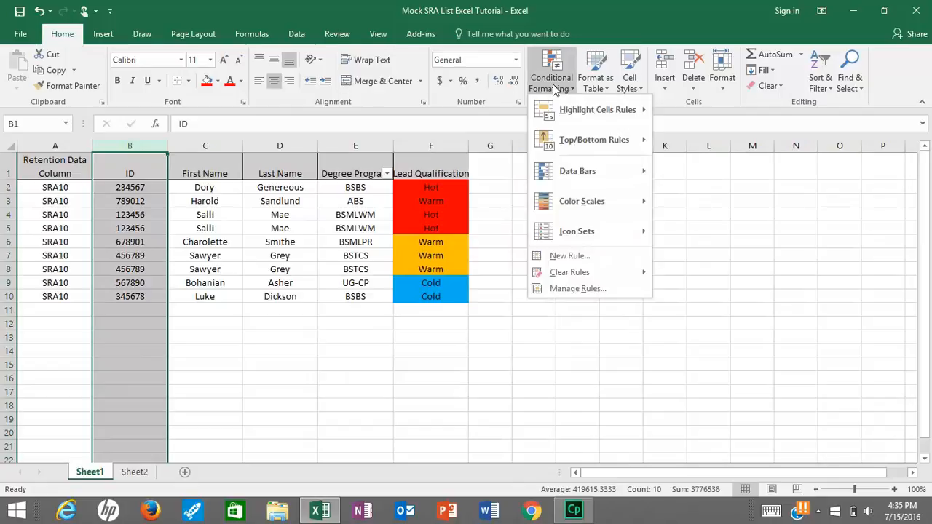
mouse_move(565, 118)
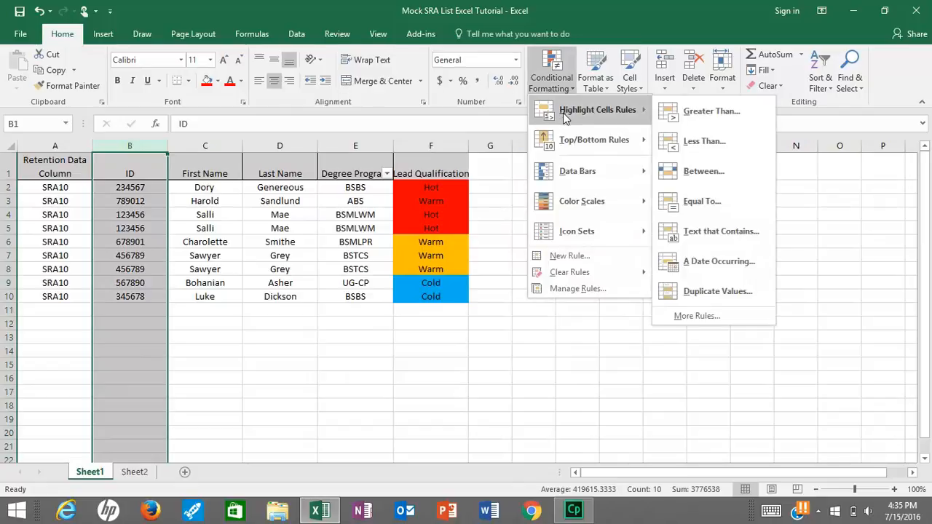
left_click(725, 290)
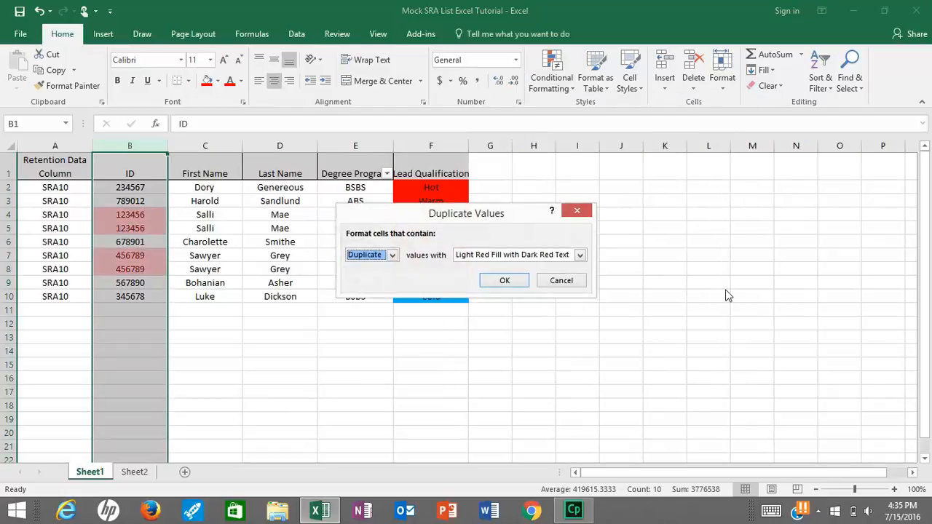
left_click(504, 283)
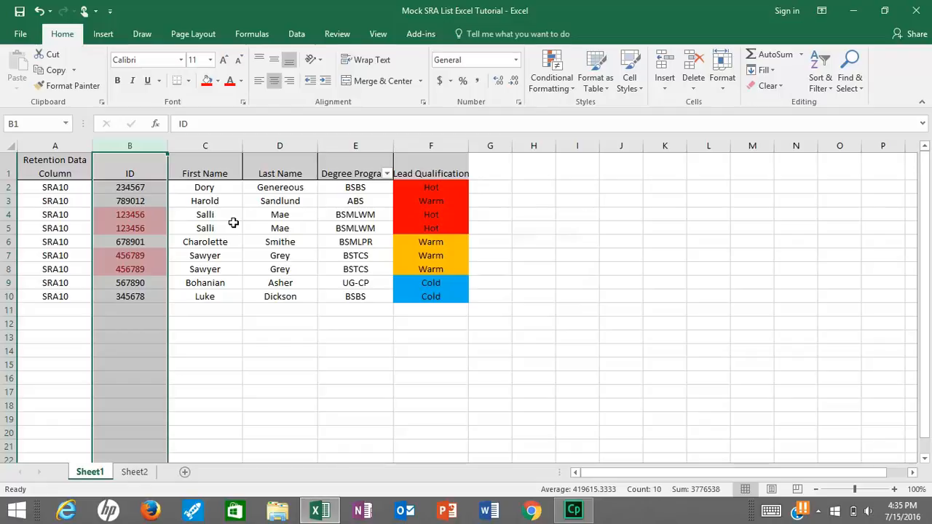
Run Remove Duplicates on the expanded selection across all columns, deleting 2 duplicate rows
left_click(304, 35)
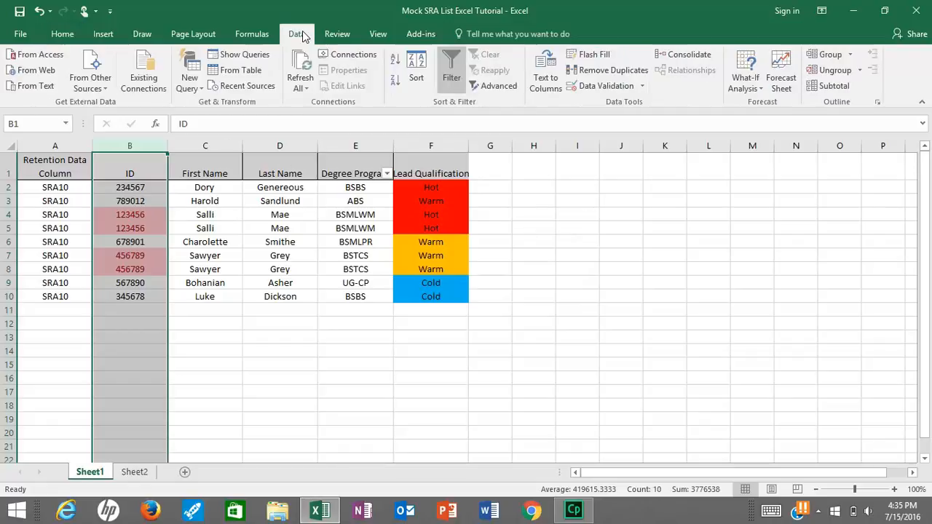
left_click(615, 77)
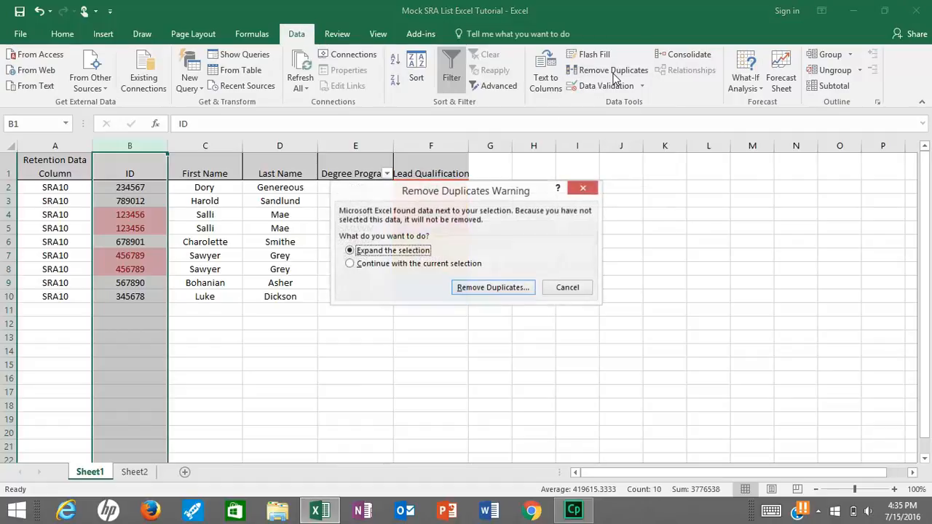
left_click(508, 289)
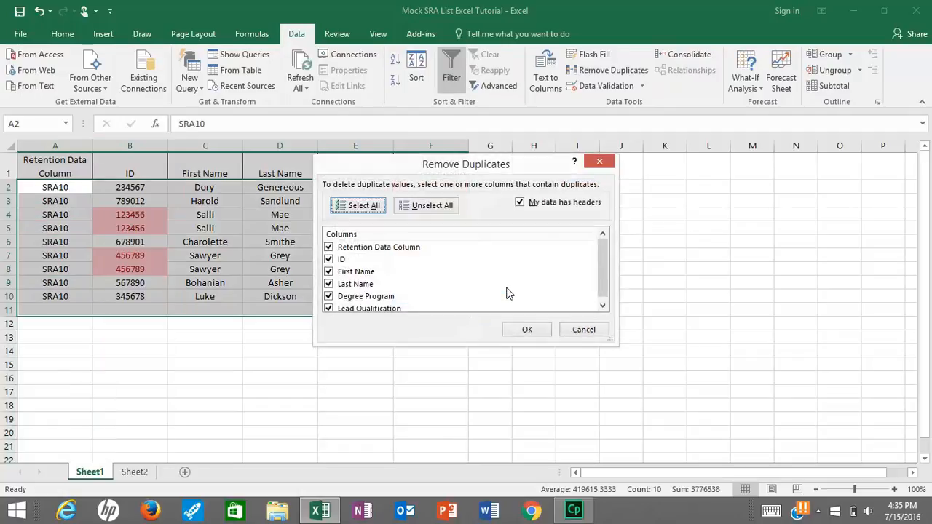
left_click(521, 331)
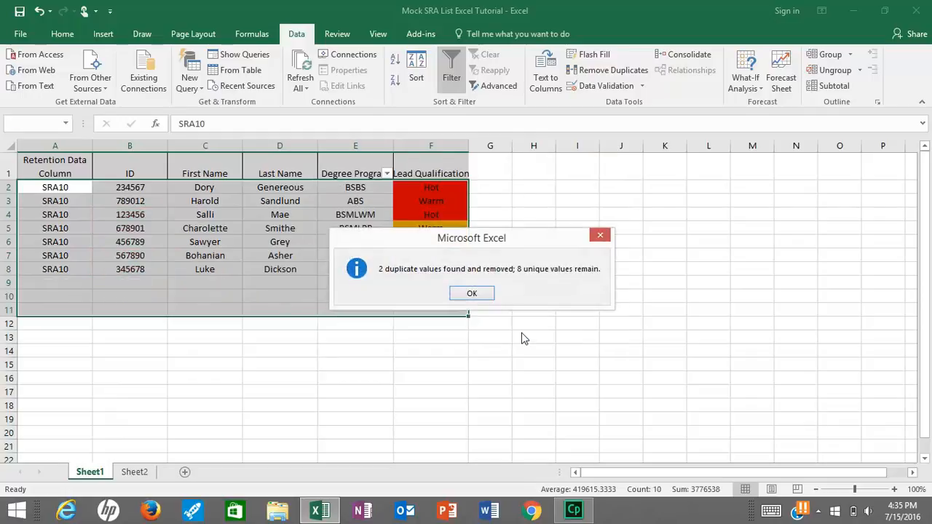
left_click(485, 295)
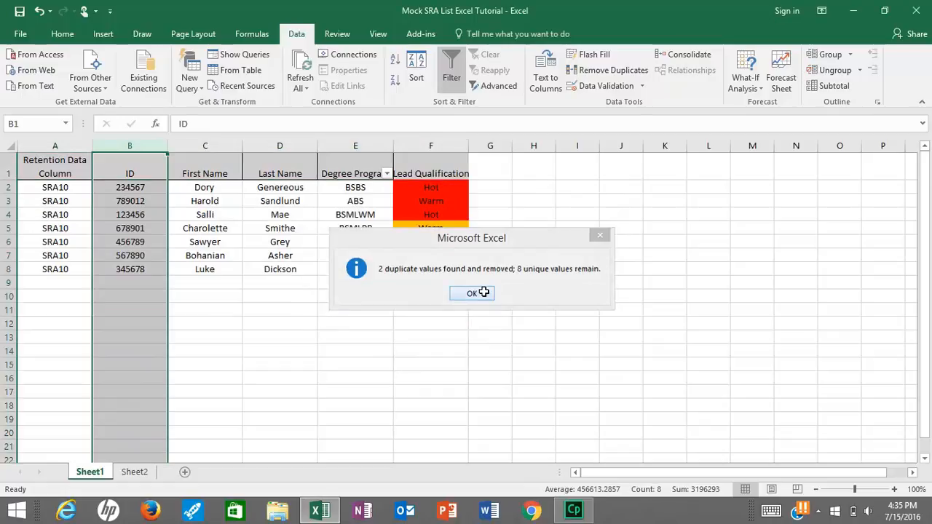